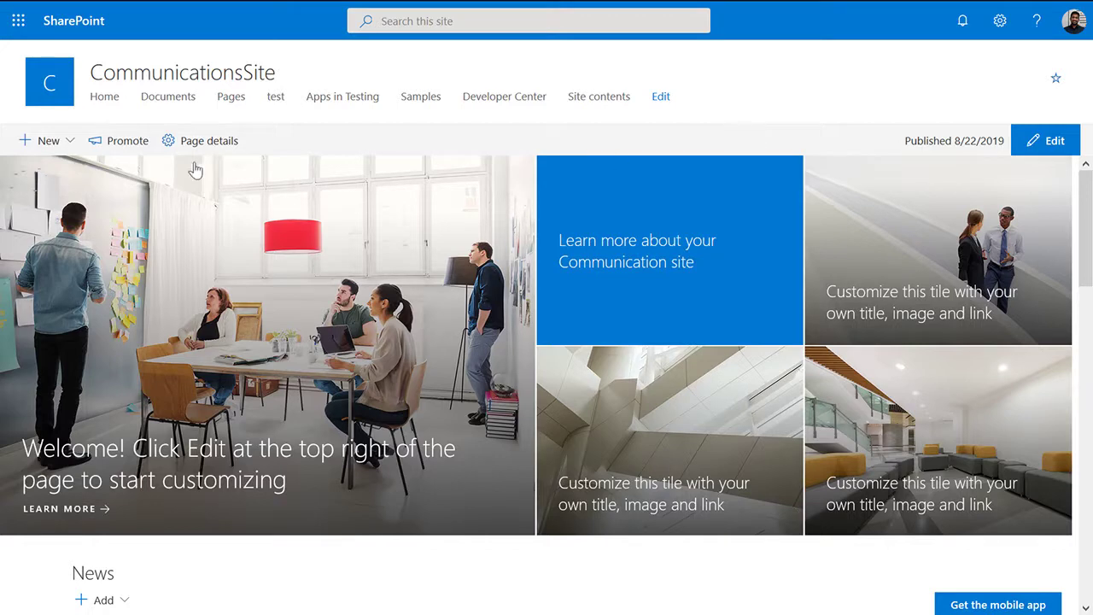
Create a new page from the Basic text template and title it "Page Authoring Demo".
{"action": "left_click", "coordinate": [74, 141]}
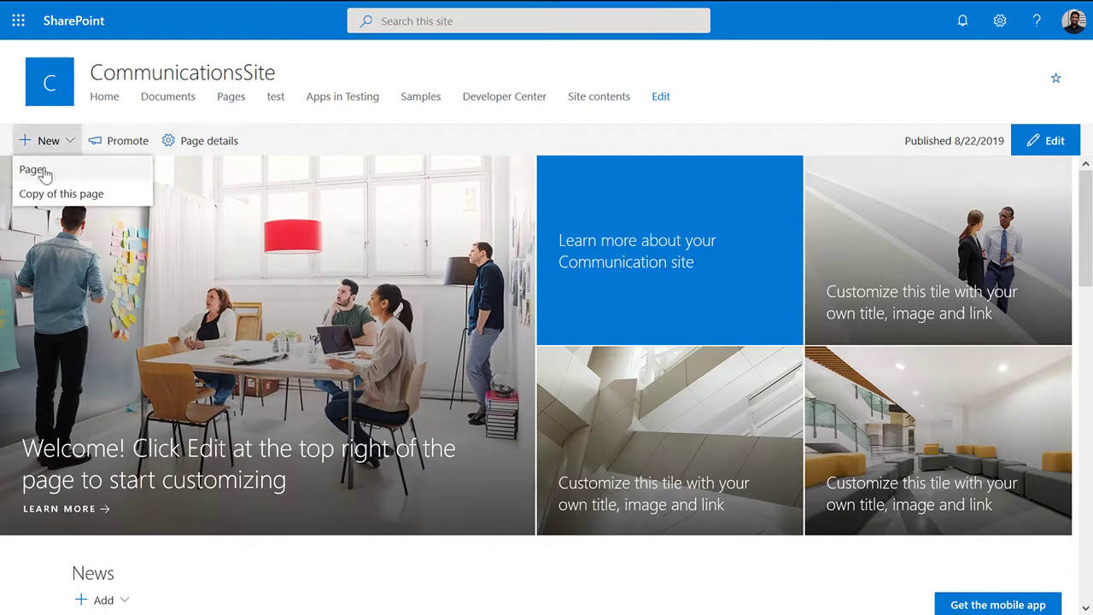
{"action": "left_click", "coordinate": [38, 170]}
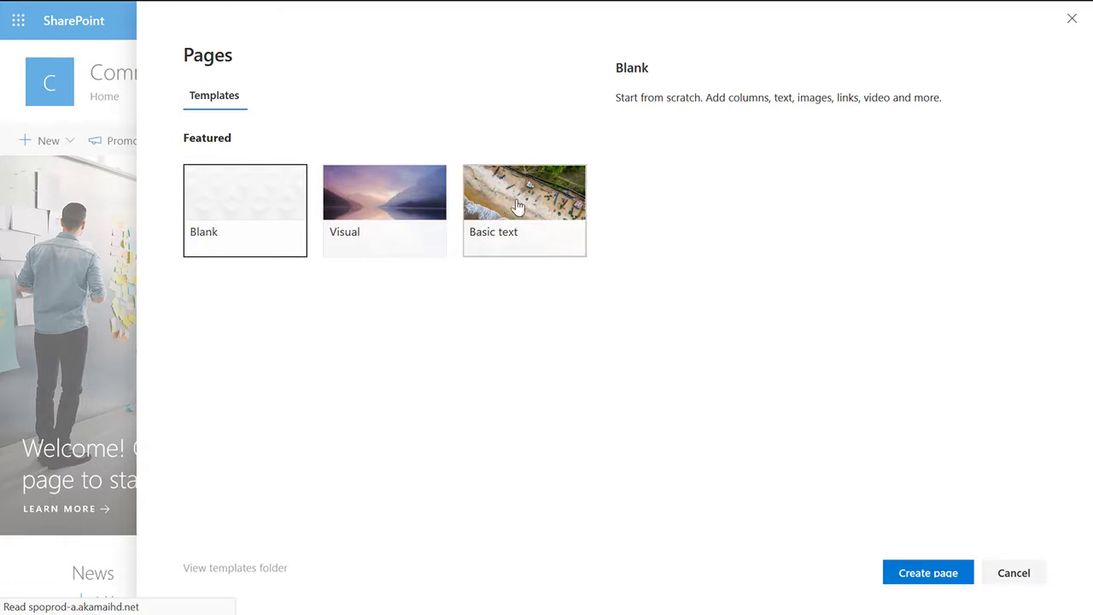
{"action": "left_click", "coordinate": [511, 209]}
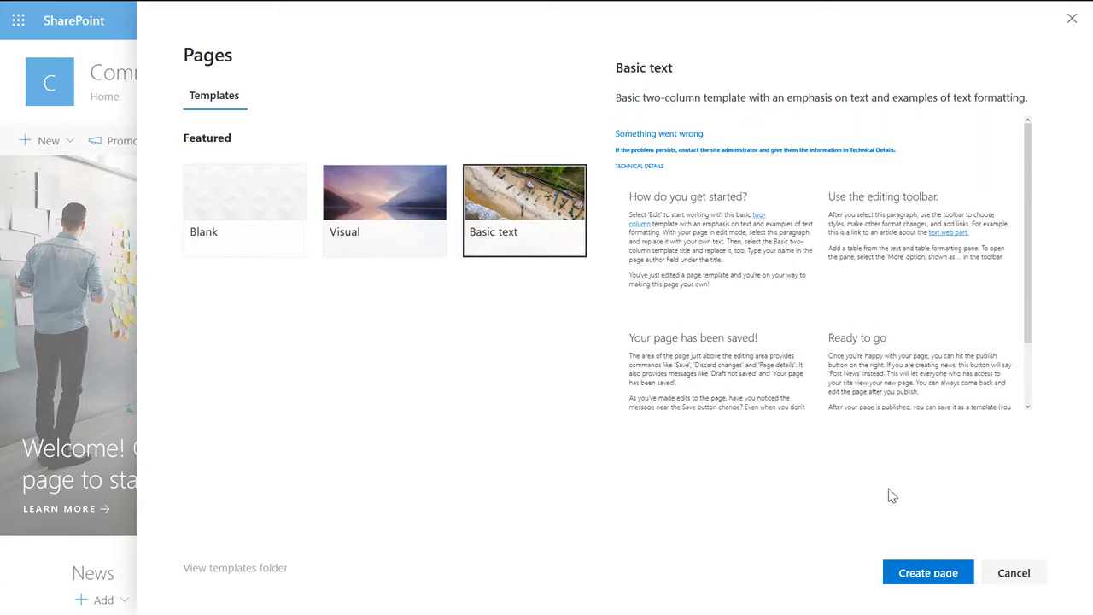
{"action": "left_click", "coordinate": [931, 573]}
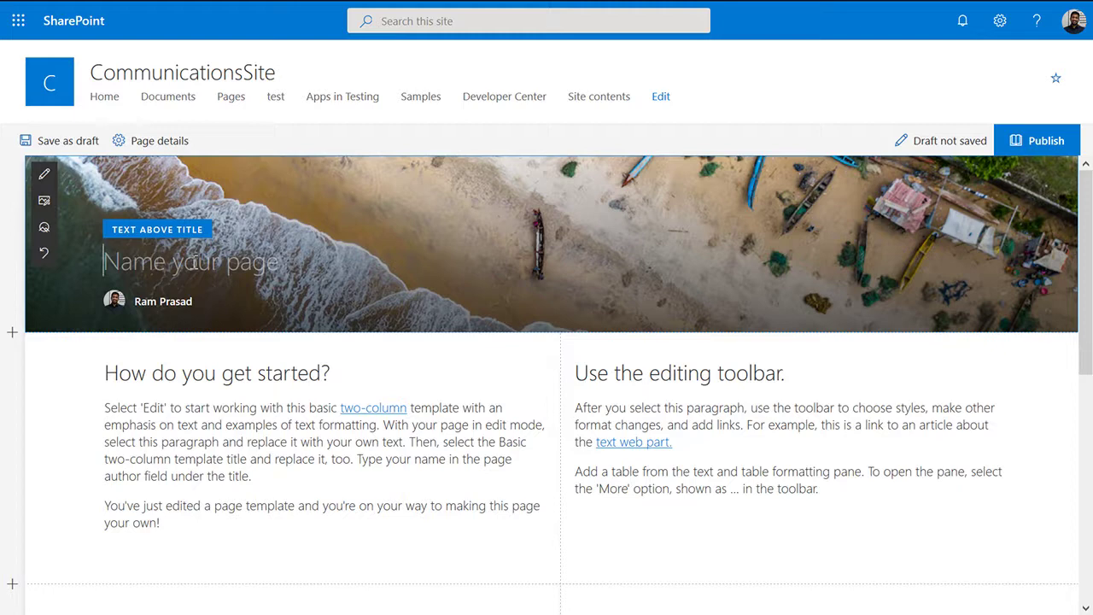
{"action": "type", "text": "Page Auth"}
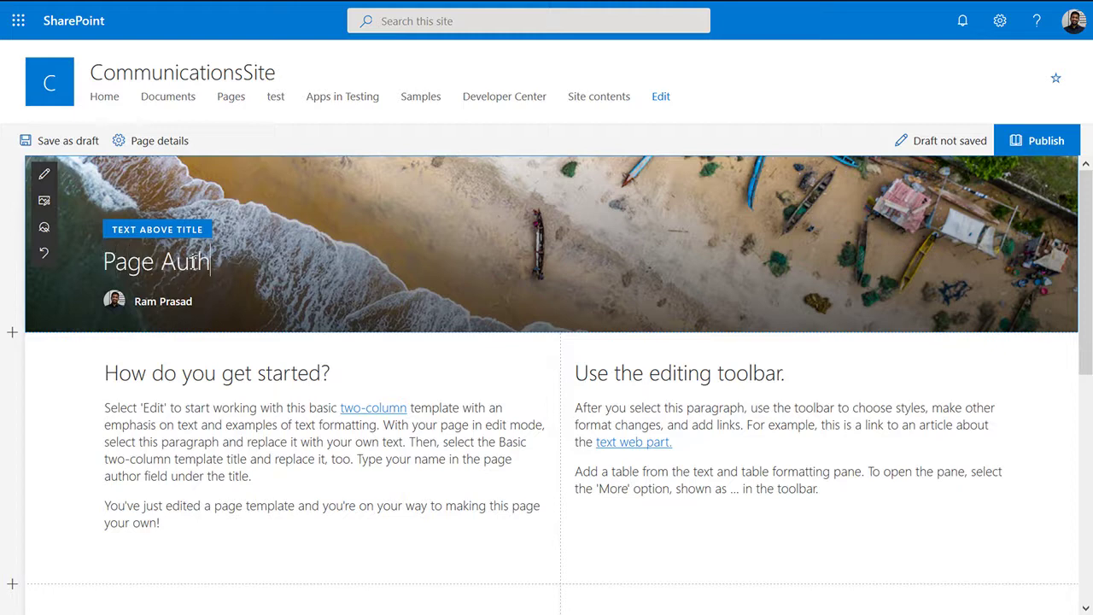
{"action": "type", "text": "oring Demo"}
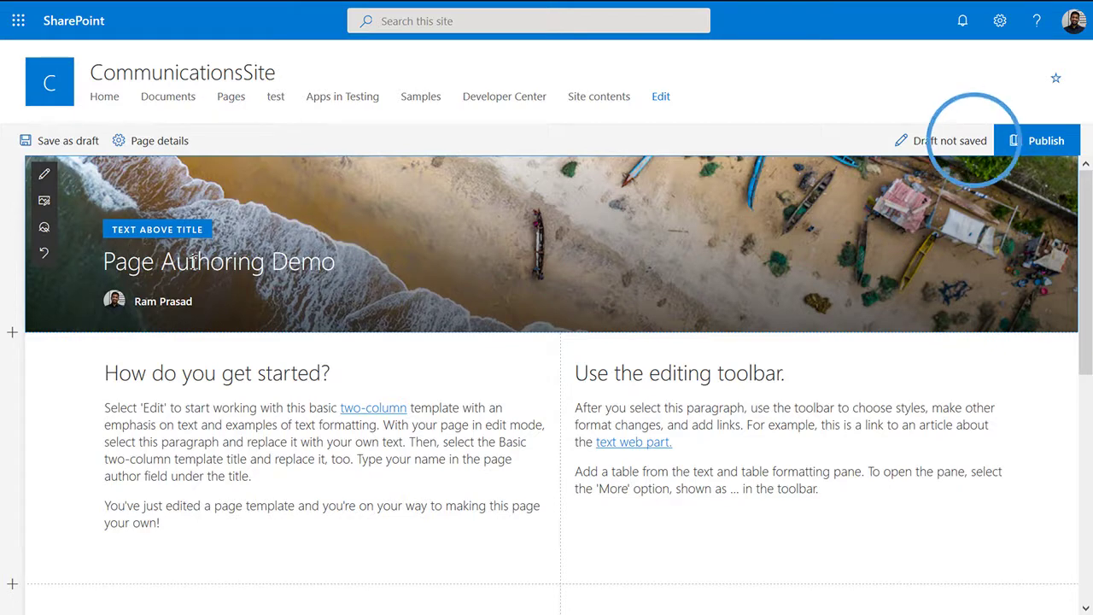
Add a vertical section to the page beside the two-column sections.
{"action": "left_click", "coordinate": [79, 385]}
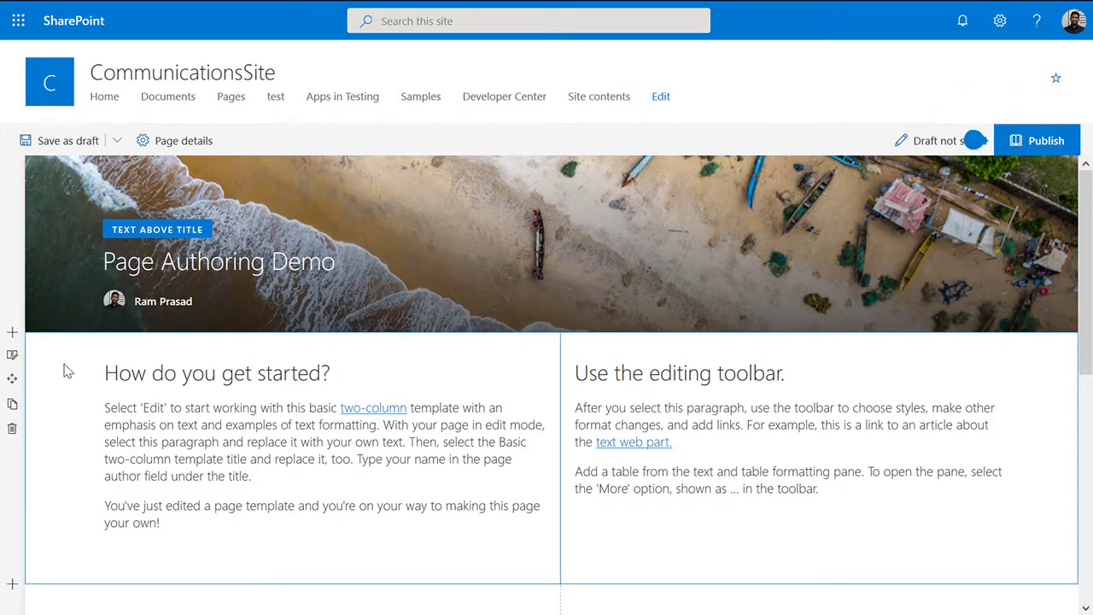
{"action": "left_click", "coordinate": [12, 335]}
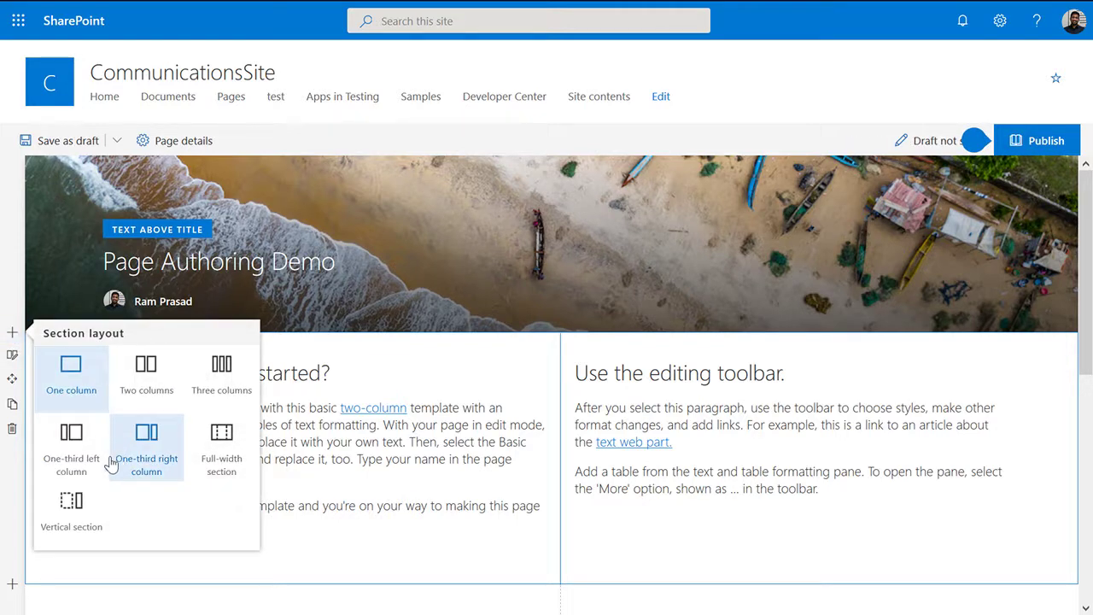
{"action": "left_click", "coordinate": [74, 510]}
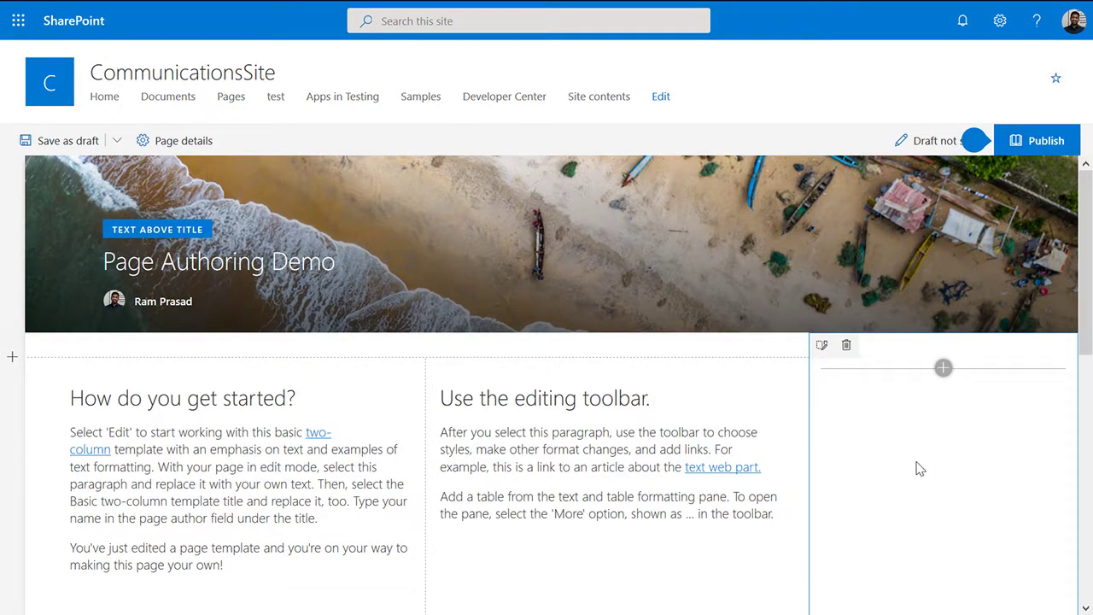
Examine how the vertical section runs alongside the page's other sections, from the title area down to the comments.
{"action": "scroll", "coordinate": [919, 469], "scroll_direction": "down", "scroll_amount": 5}
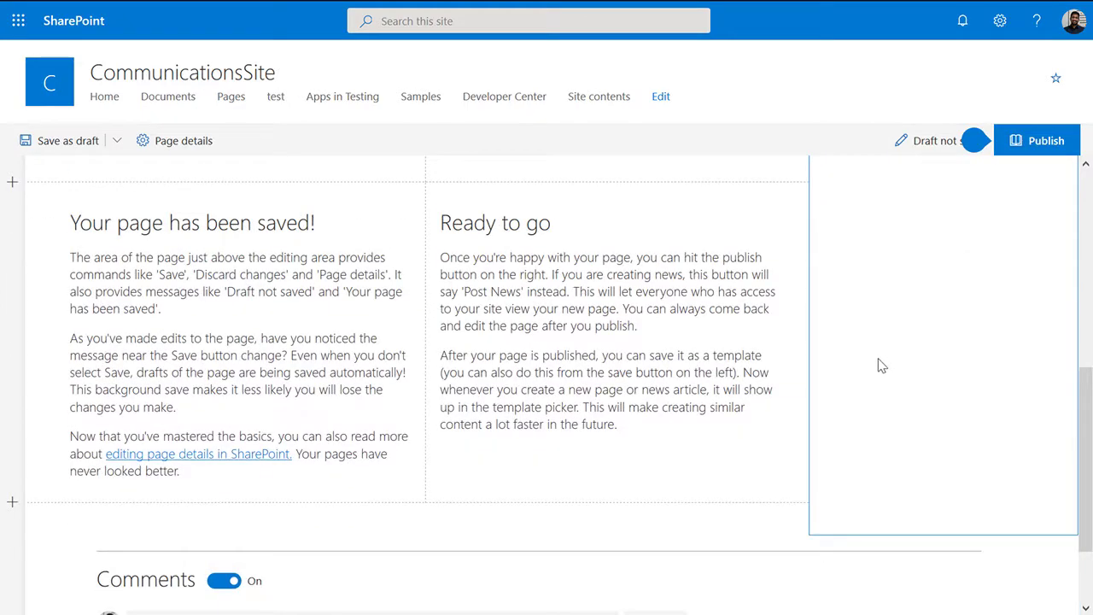
{"action": "scroll", "coordinate": [935, 350], "scroll_direction": "up", "scroll_amount": 5}
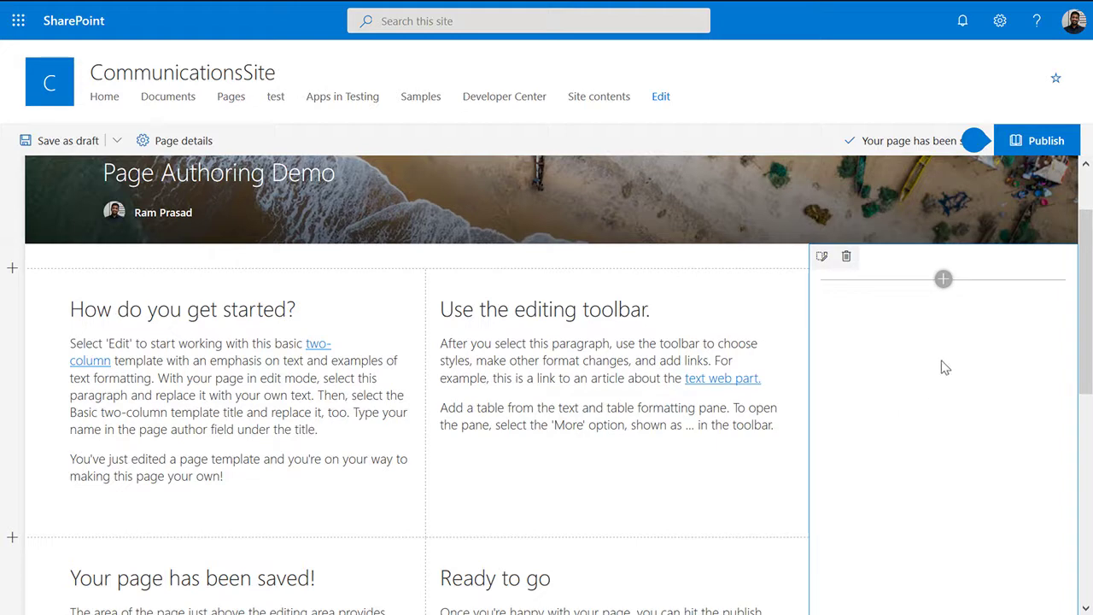
{"action": "scroll", "coordinate": [937, 461], "scroll_direction": "down", "scroll_amount": 3}
{"action": "scroll", "coordinate": [939, 461], "scroll_direction": "down", "scroll_amount": 2}
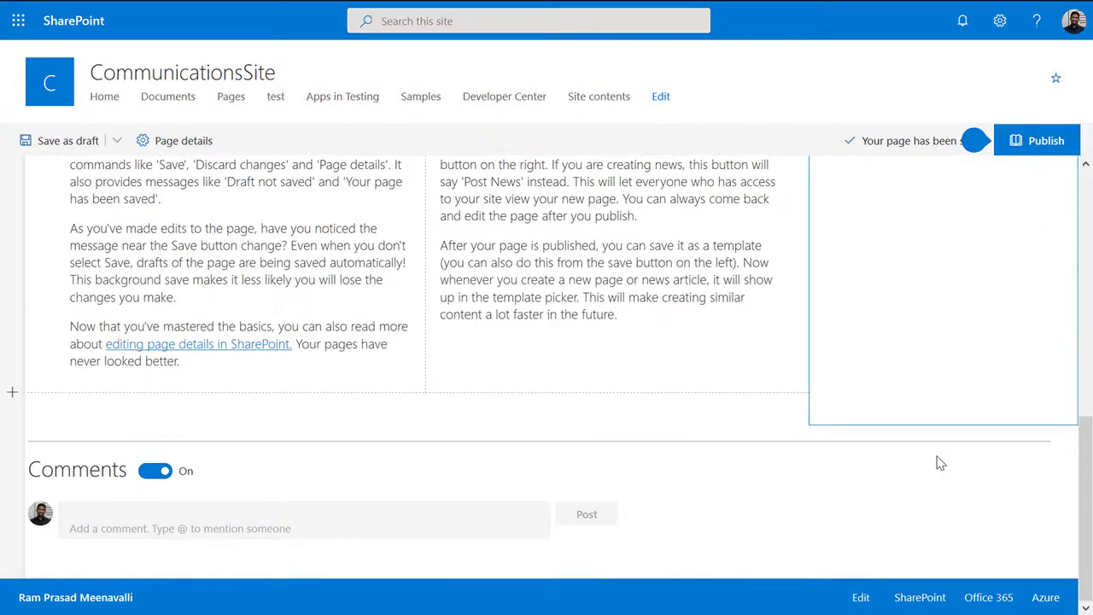
{"action": "scroll", "coordinate": [918, 403], "scroll_direction": "up", "scroll_amount": 5}
{"action": "scroll", "coordinate": [919, 403], "scroll_direction": "up", "scroll_amount": 1}
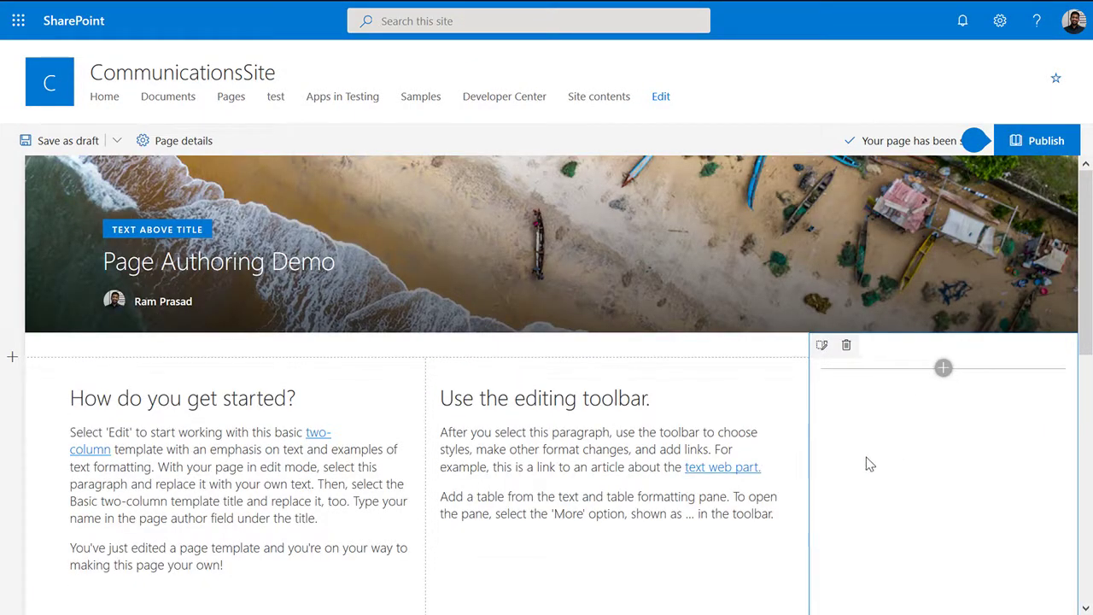
{"action": "scroll", "coordinate": [858, 468], "scroll_direction": "down", "scroll_amount": 6}
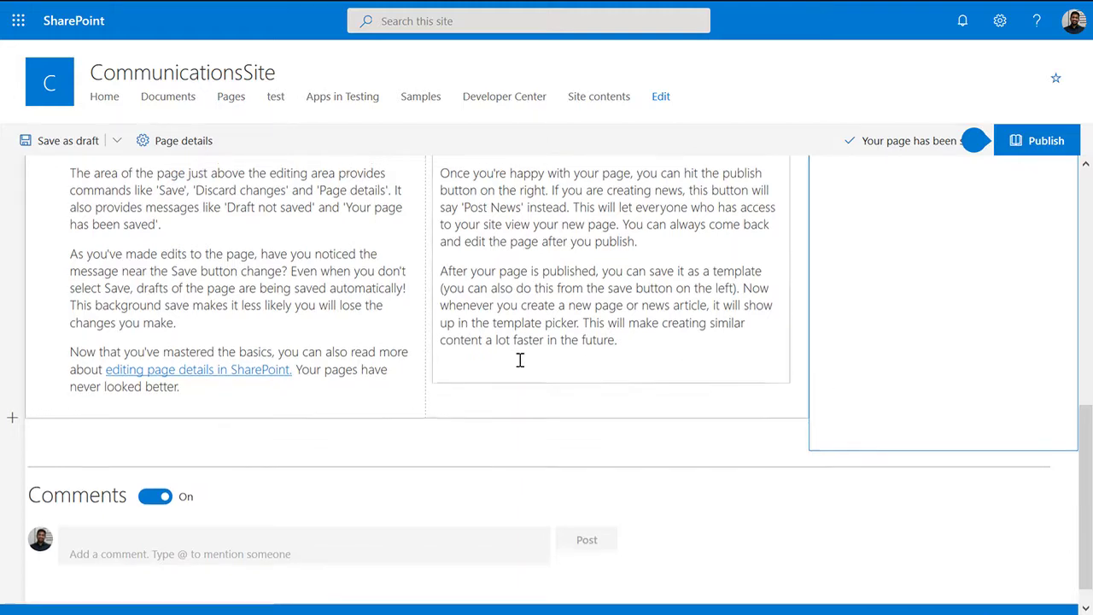
{"action": "scroll", "coordinate": [296, 362], "scroll_direction": "up", "scroll_amount": 6}
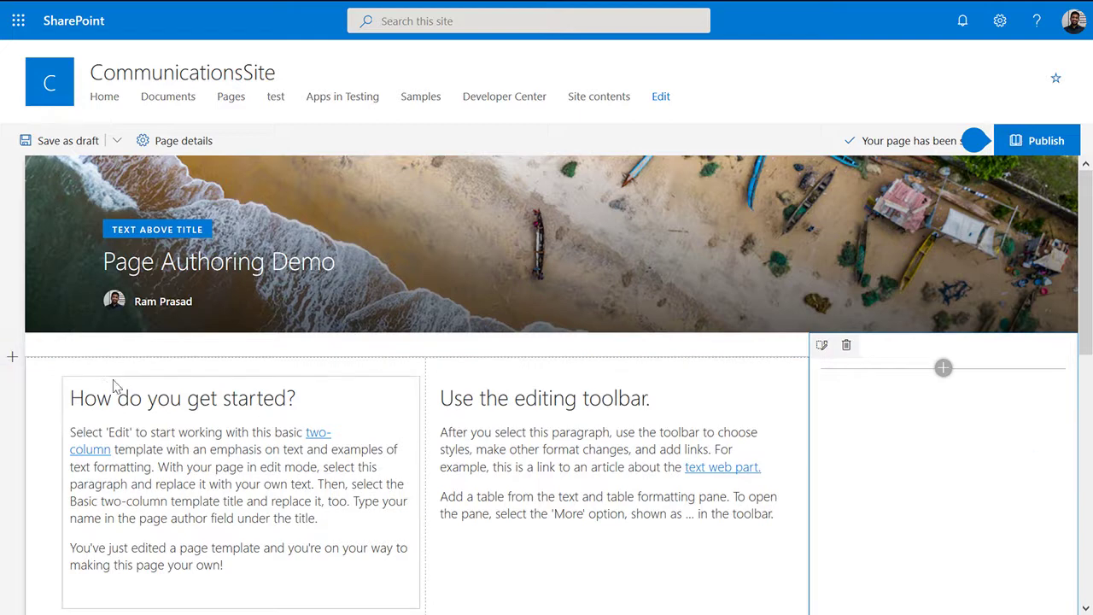
Add a one-column section above the "How do you get started?" section.
{"action": "left_click", "coordinate": [10, 357]}
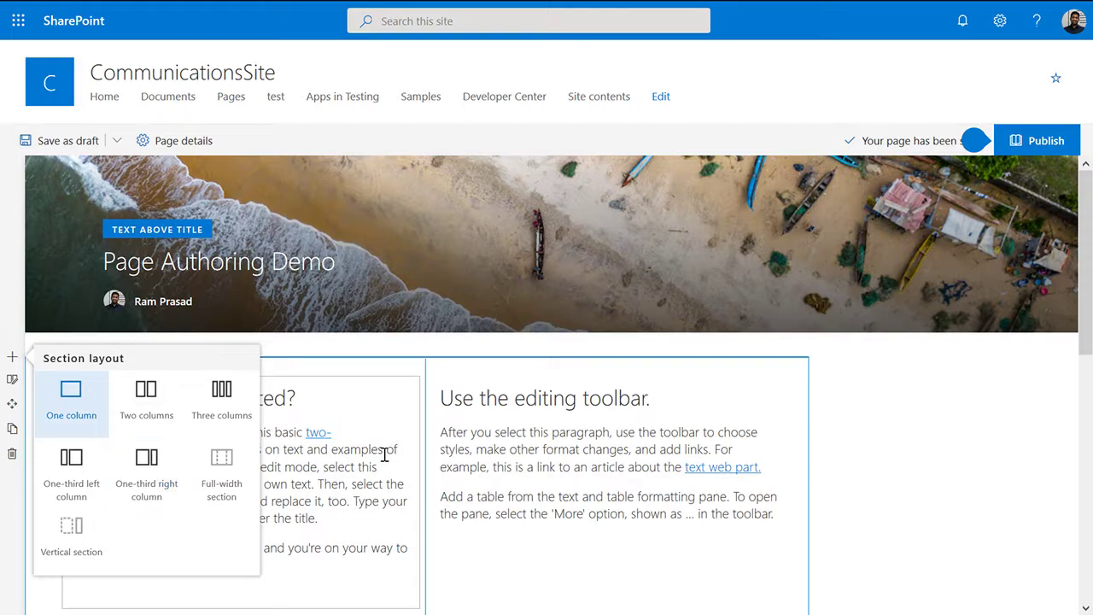
{"action": "scroll", "coordinate": [384, 457], "scroll_direction": "down", "scroll_amount": 6}
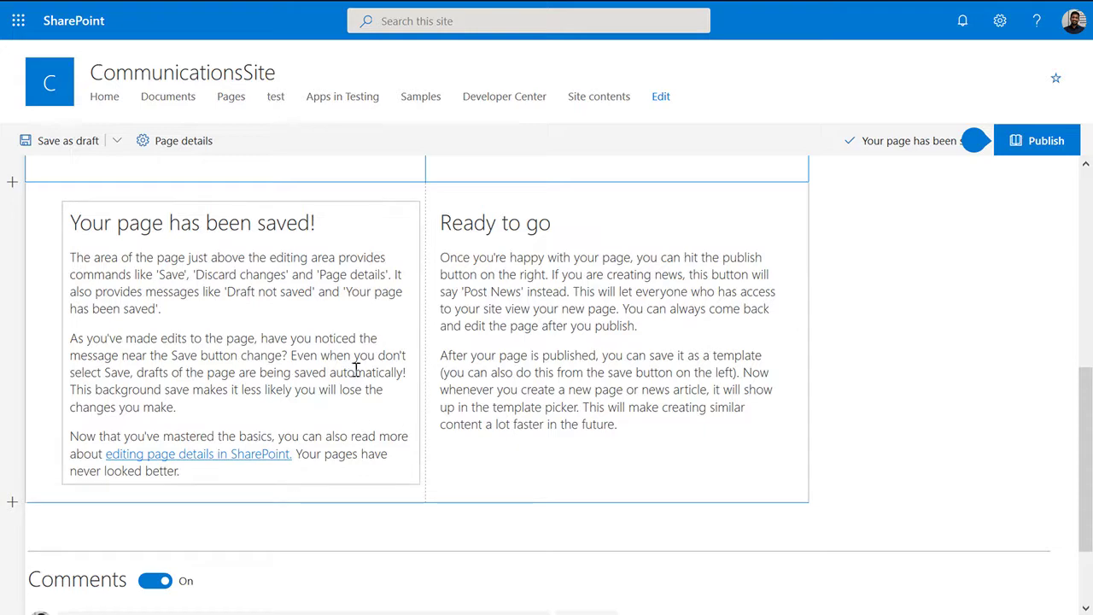
{"action": "scroll", "coordinate": [371, 404], "scroll_direction": "up", "scroll_amount": 3}
{"action": "mouse_move", "coordinate": [883, 346]}
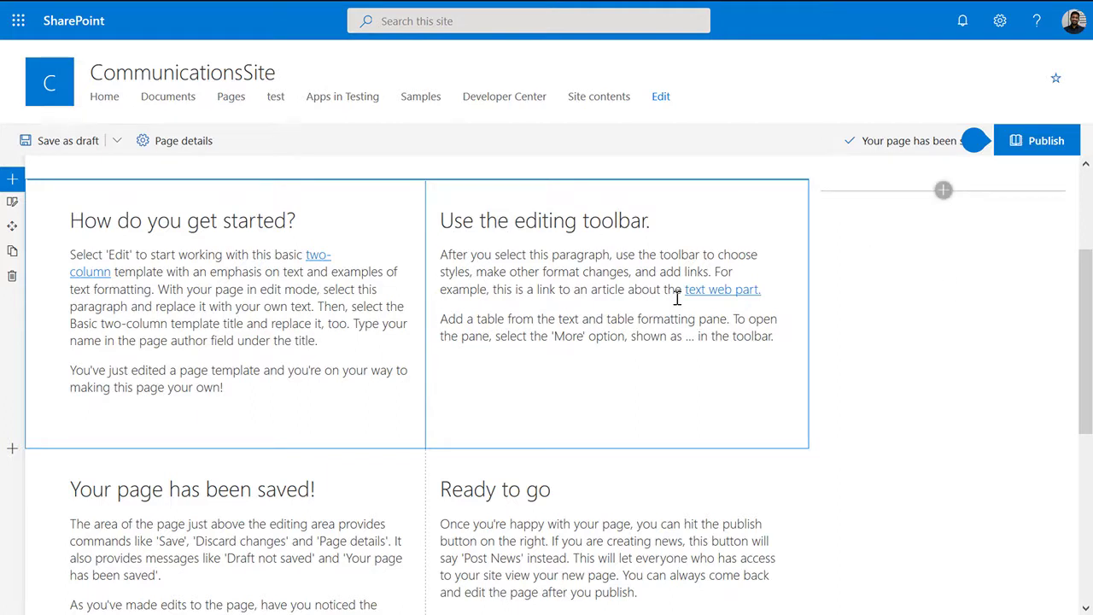
{"action": "left_click", "coordinate": [12, 180]}
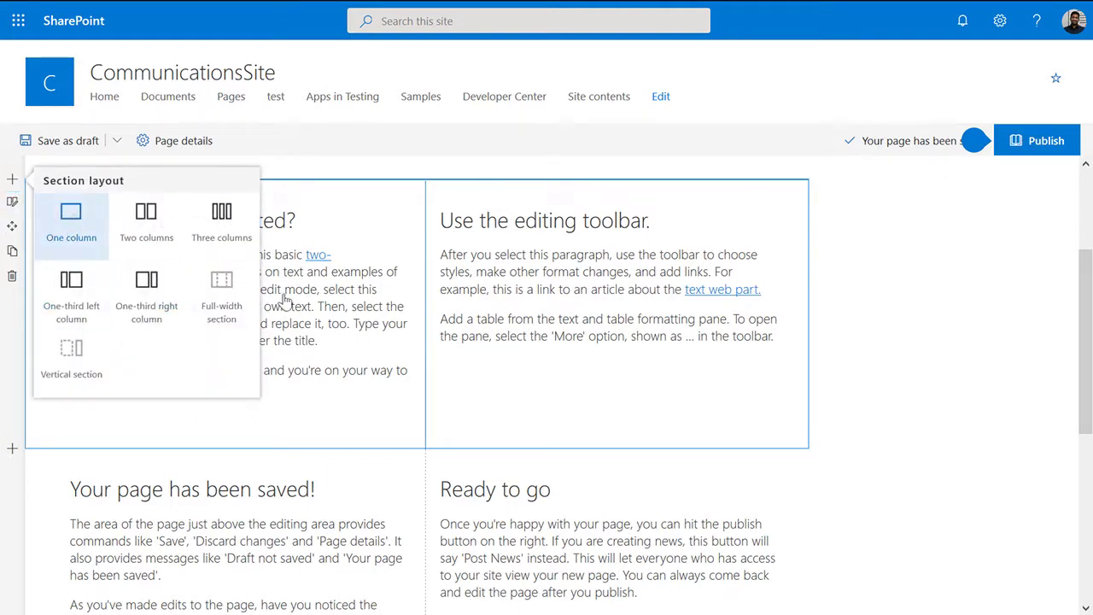
{"action": "left_click", "coordinate": [73, 224]}
View the layout and background options of the "How do you get started?" section, leaving its settings as they are.
{"action": "scroll", "coordinate": [298, 395], "scroll_direction": "down", "scroll_amount": 2}
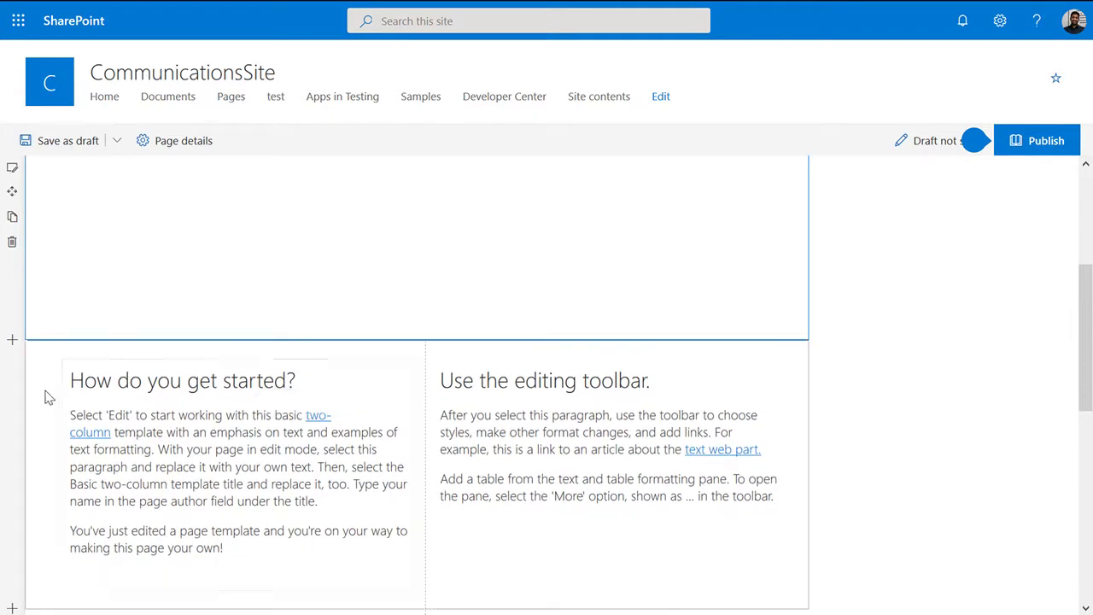
{"action": "left_click", "coordinate": [12, 362]}
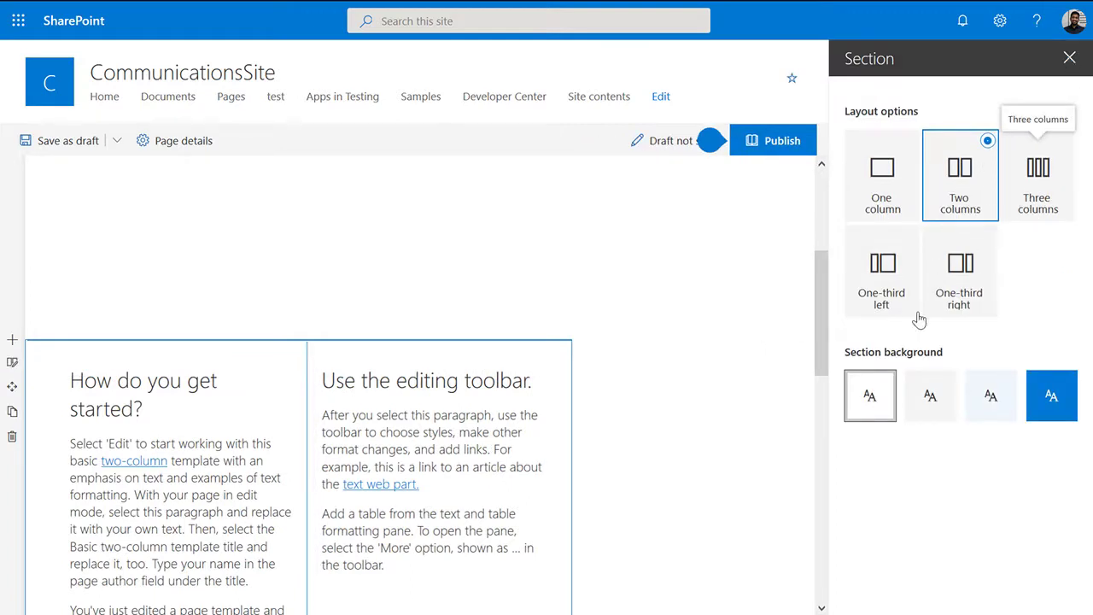
{"action": "left_click", "coordinate": [1067, 59]}
Add a text web part to the empty one-column section below the title area.
{"action": "scroll", "coordinate": [892, 340], "scroll_direction": "up", "scroll_amount": 2}
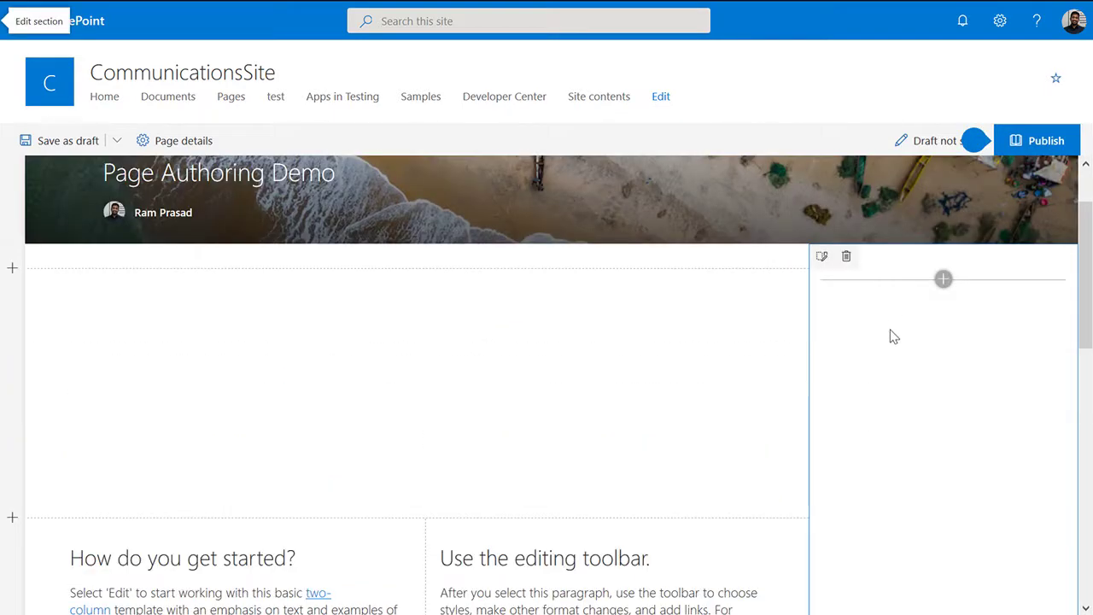
{"action": "scroll", "coordinate": [896, 431], "scroll_direction": "down", "scroll_amount": 7}
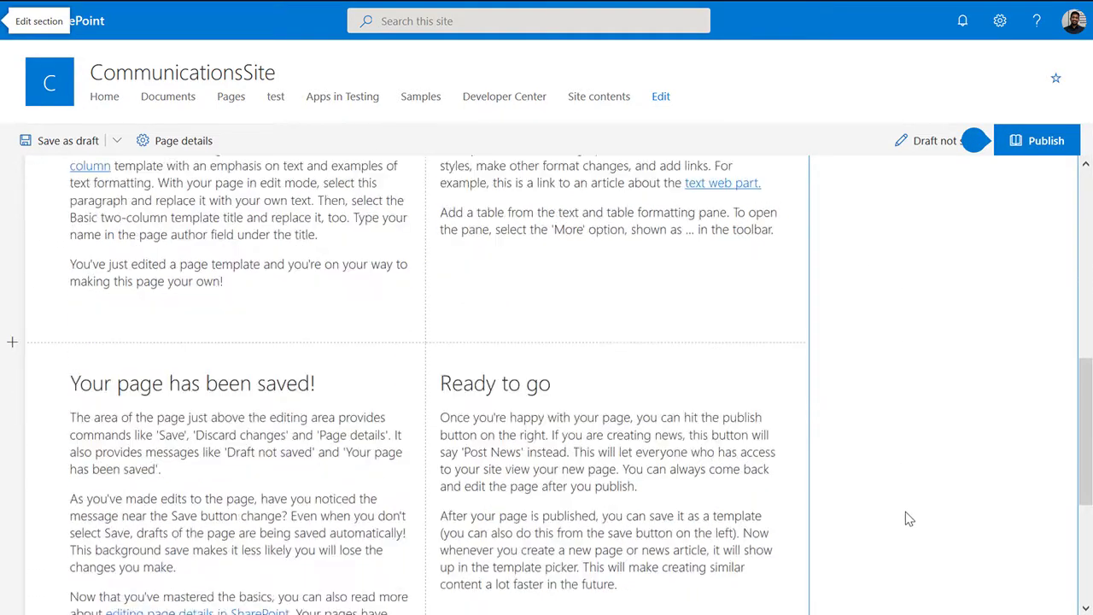
{"action": "scroll", "coordinate": [905, 513], "scroll_direction": "down", "scroll_amount": 2}
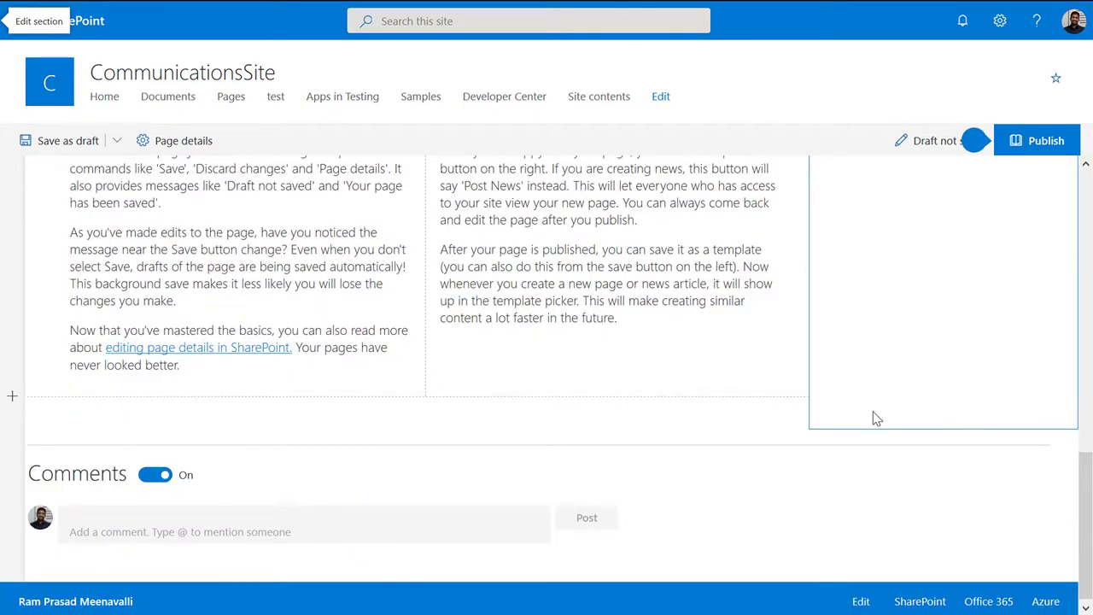
{"action": "scroll", "coordinate": [409, 390], "scroll_direction": "up", "scroll_amount": 6}
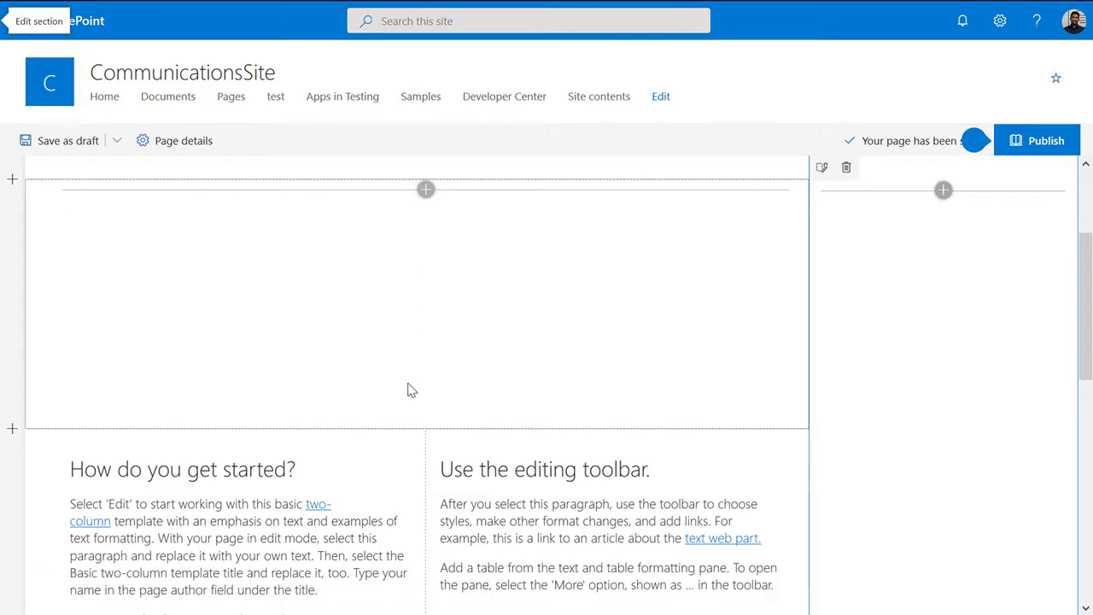
{"action": "scroll", "coordinate": [408, 390], "scroll_direction": "up", "scroll_amount": 2}
{"action": "scroll", "coordinate": [414, 444], "scroll_direction": "down", "scroll_amount": 1}
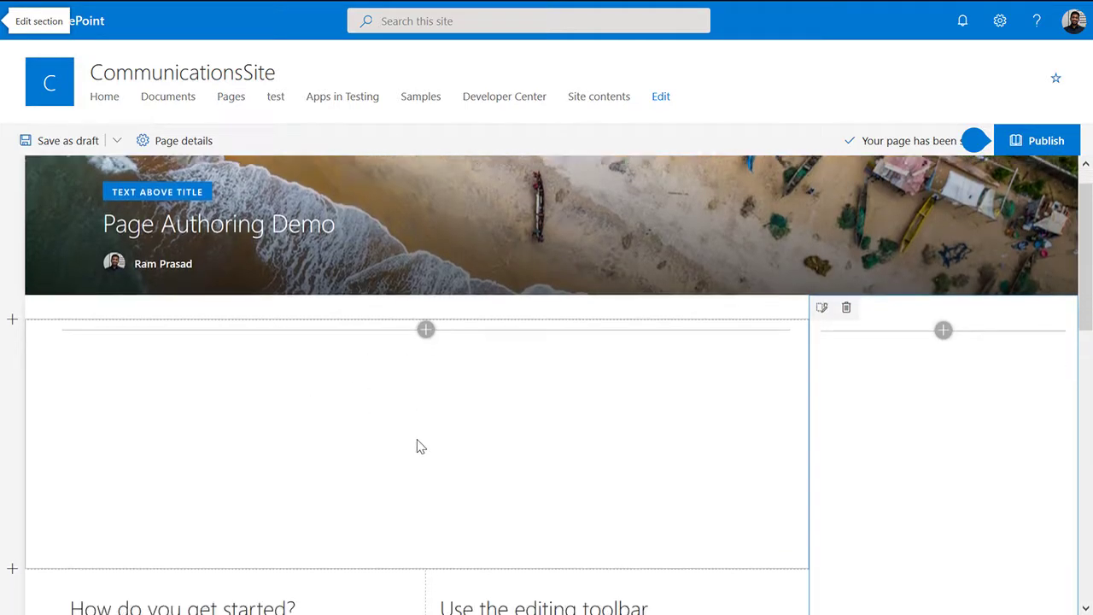
{"action": "left_click", "coordinate": [426, 278]}
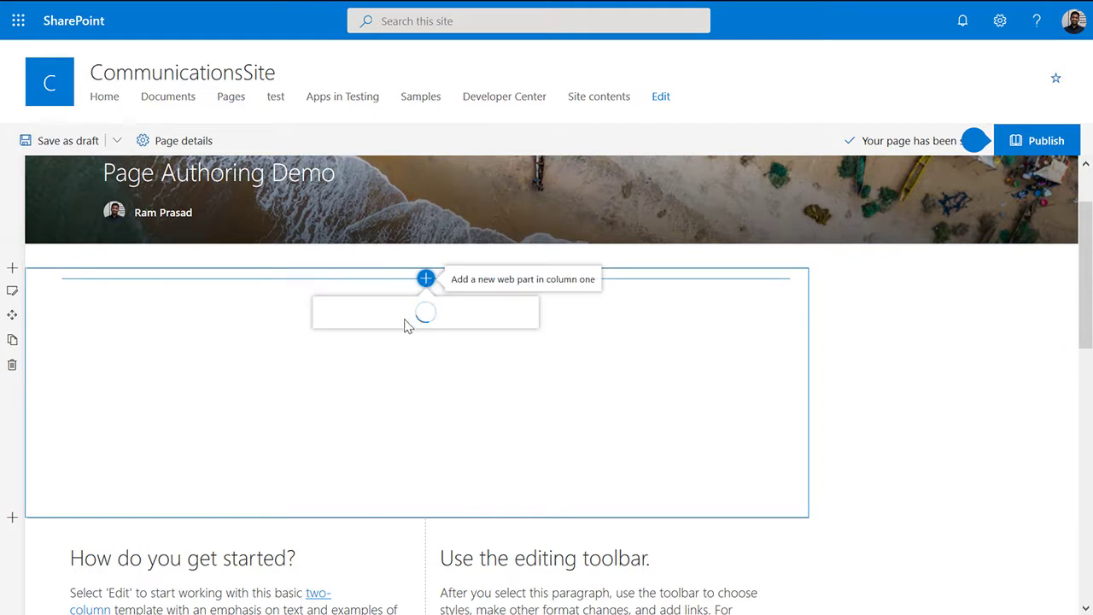
{"action": "left_click", "coordinate": [350, 383]}
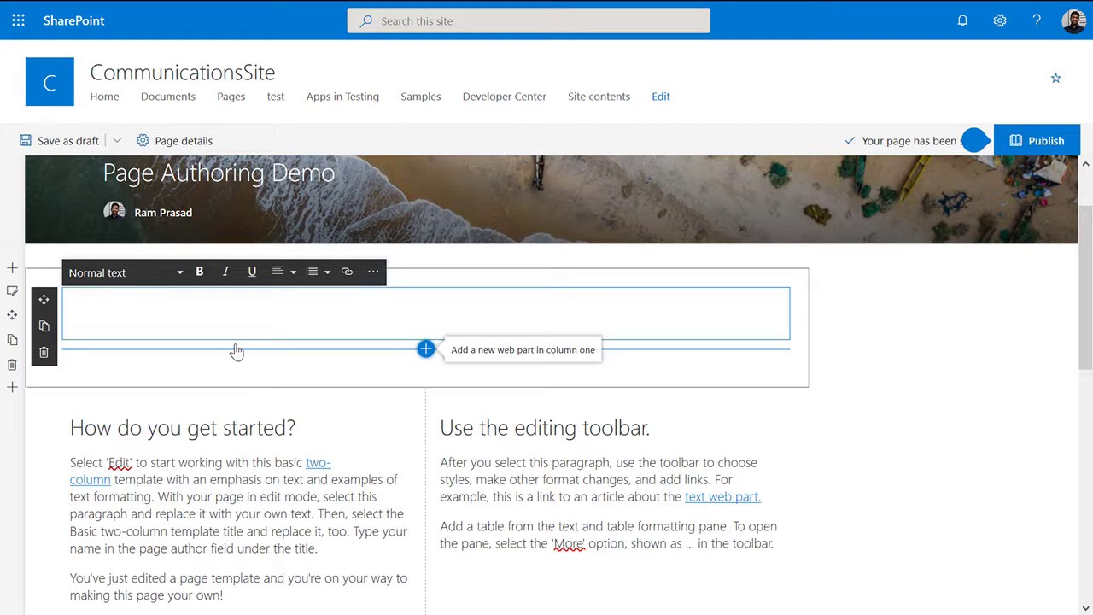
Copy the heading "How do you get started?" from the text in the two-column section.
{"action": "scroll", "coordinate": [248, 452], "scroll_direction": "down", "scroll_amount": 5}
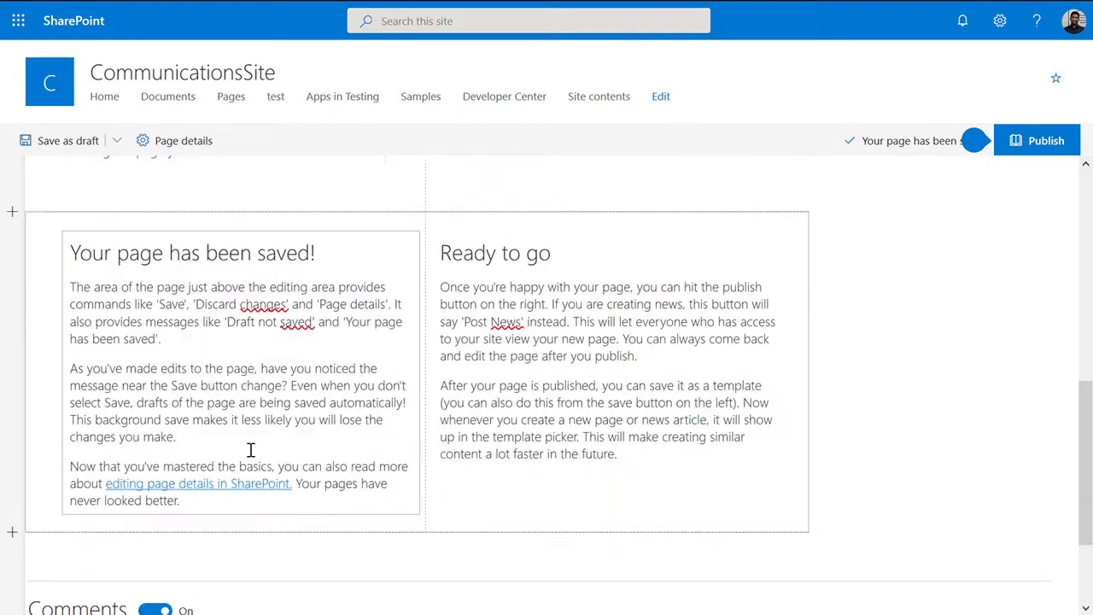
{"action": "scroll", "coordinate": [276, 445], "scroll_direction": "down", "scroll_amount": 2}
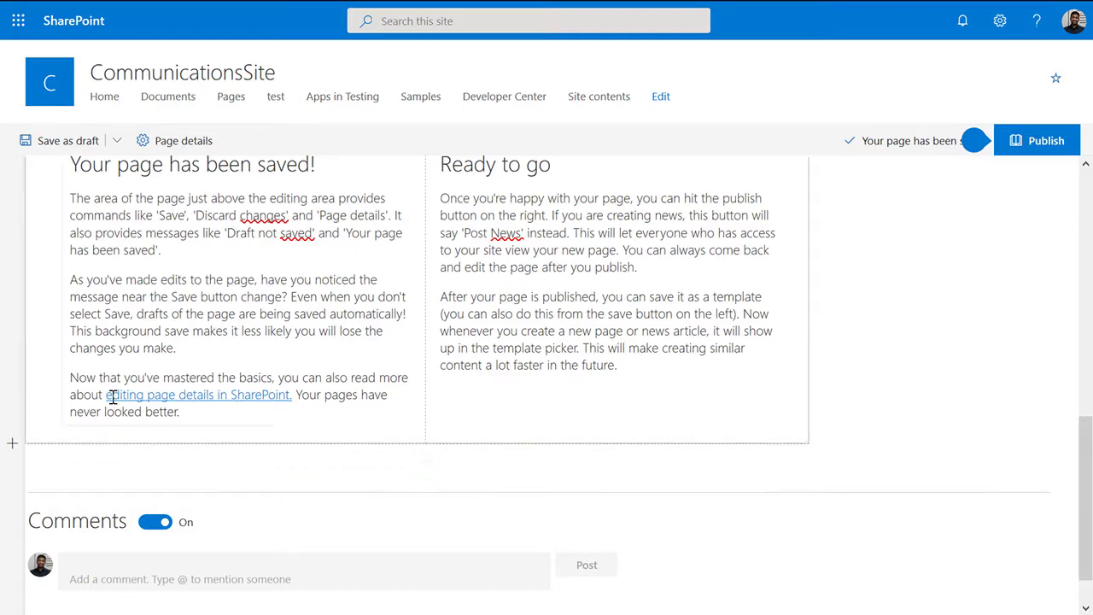
{"action": "scroll", "coordinate": [151, 395], "scroll_direction": "up", "scroll_amount": 5}
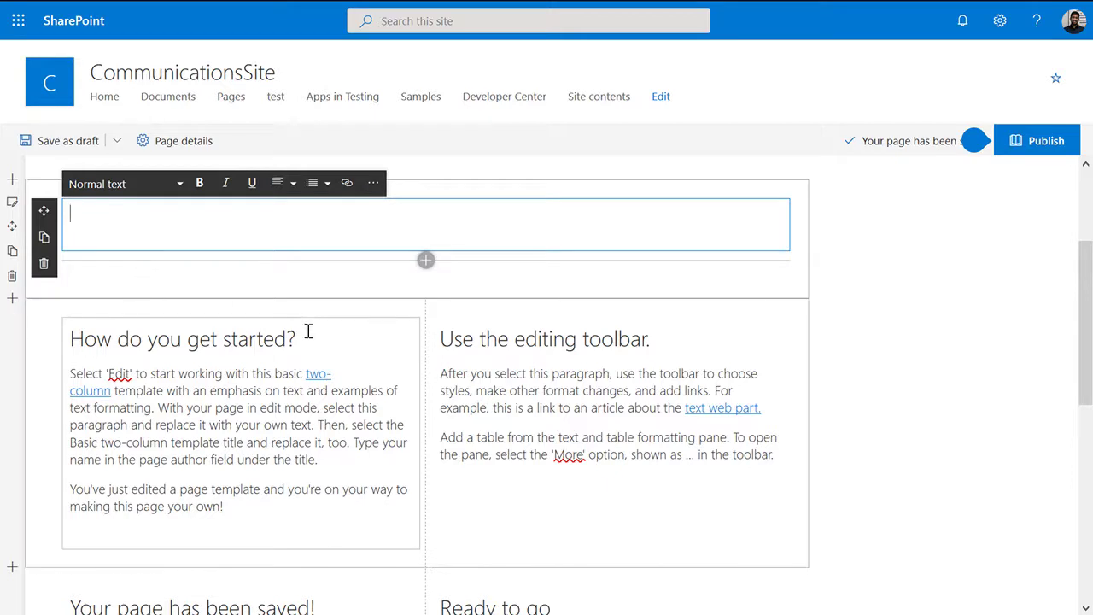
{"action": "triple_click", "coordinate": [76, 327]}
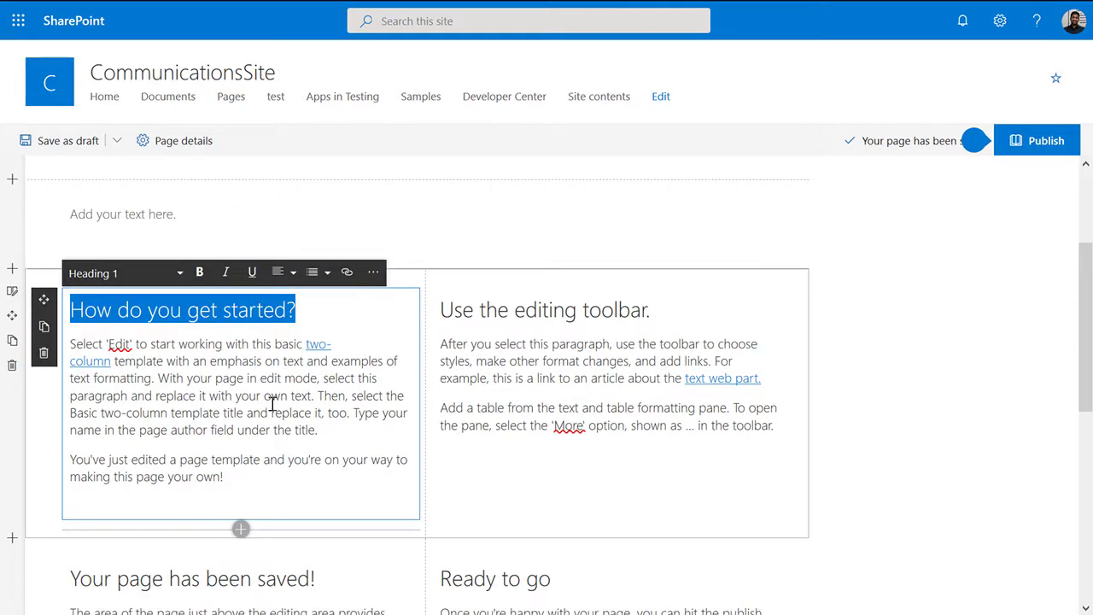
{"action": "scroll", "coordinate": [325, 456], "scroll_direction": "down", "scroll_amount": 2}
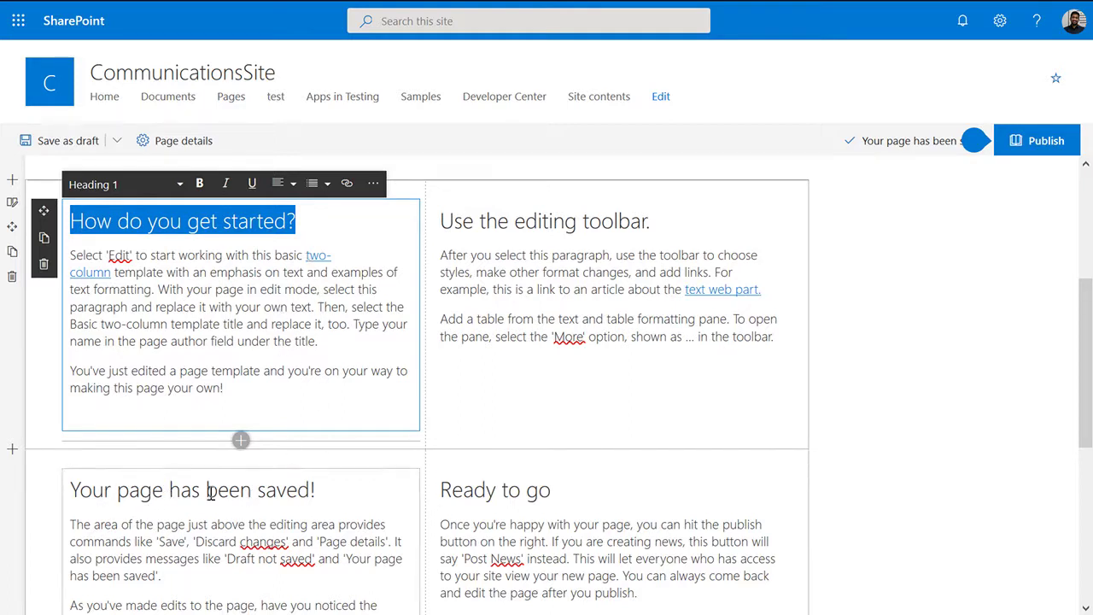
{"action": "left_click_drag", "start_coordinate": [310, 229], "coordinate": [74, 221]}
{"action": "key", "text": "ctrl+c"}
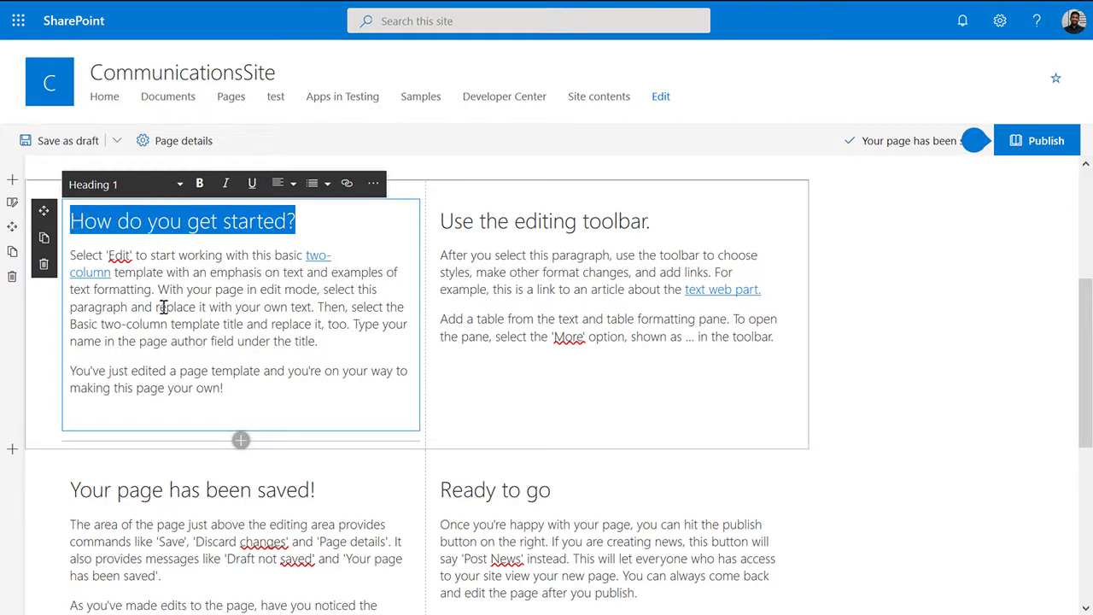
{"action": "scroll", "coordinate": [163, 308], "scroll_direction": "up", "scroll_amount": 1}
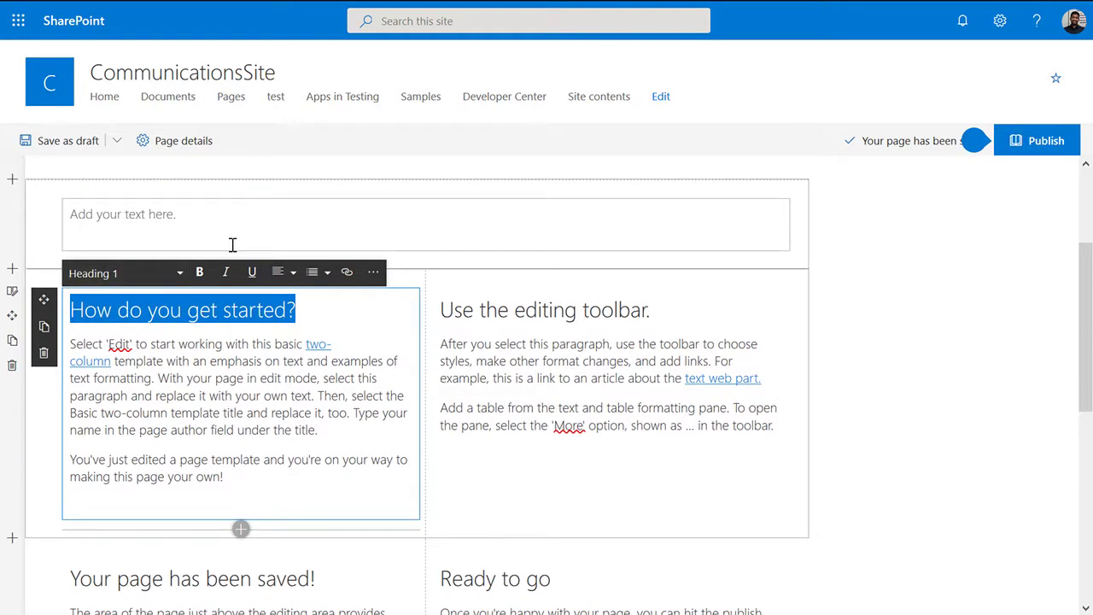
Fill the empty text web part with "How do you get started? | Your page has been saved!", using the two section headings.
{"action": "left_click", "coordinate": [232, 245]}
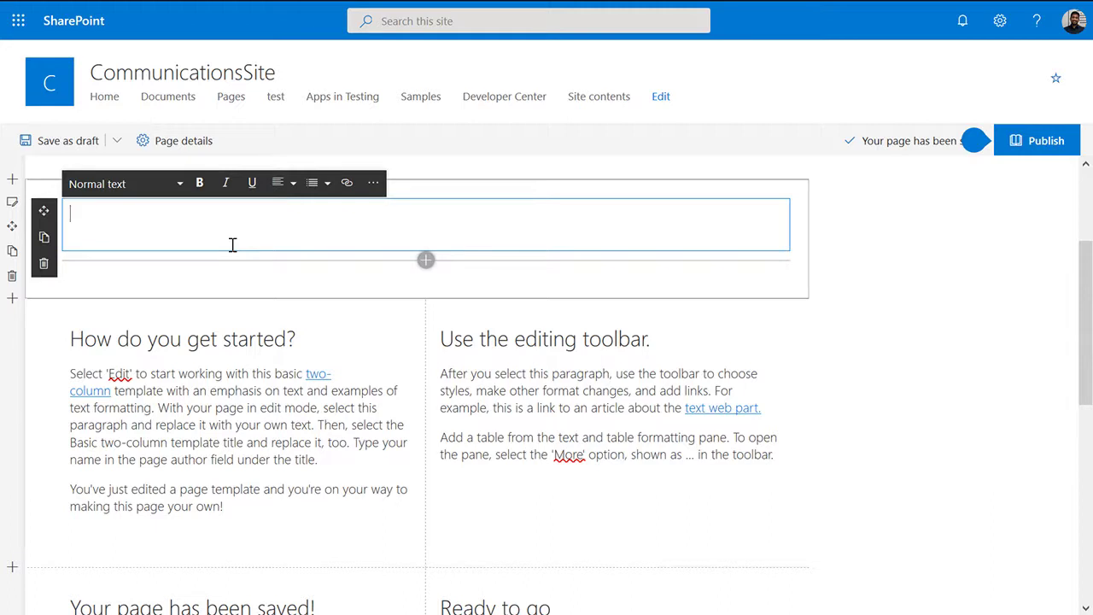
{"action": "key", "text": "ctrl+v"}
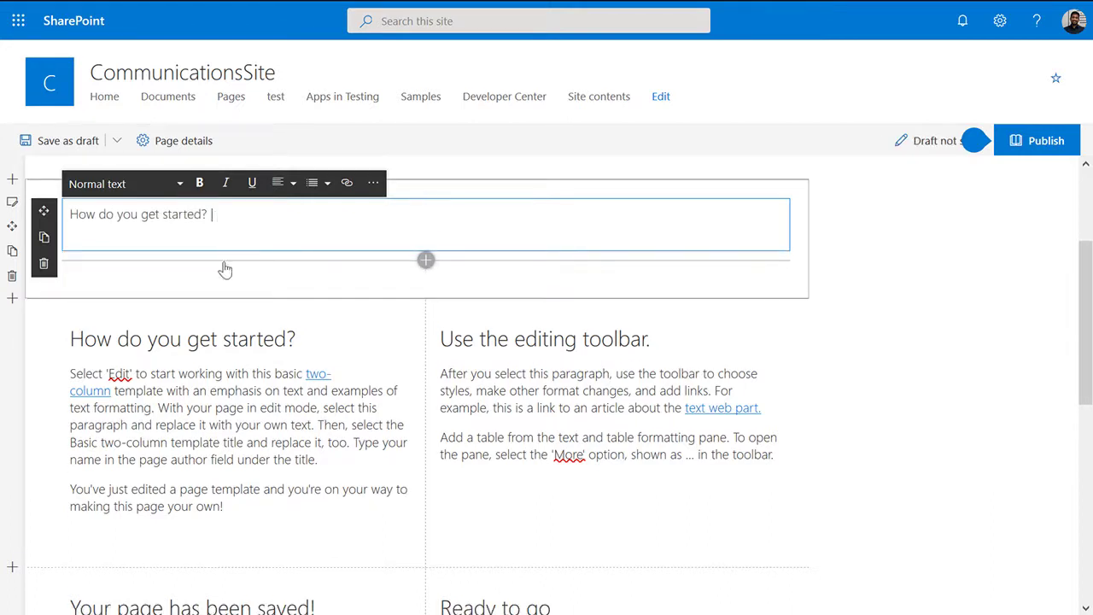
{"action": "scroll", "coordinate": [193, 412], "scroll_direction": "down", "scroll_amount": 1}
{"action": "left_click_drag", "start_coordinate": [323, 519], "coordinate": [72, 520]}
{"action": "key", "text": "ctrl+c"}
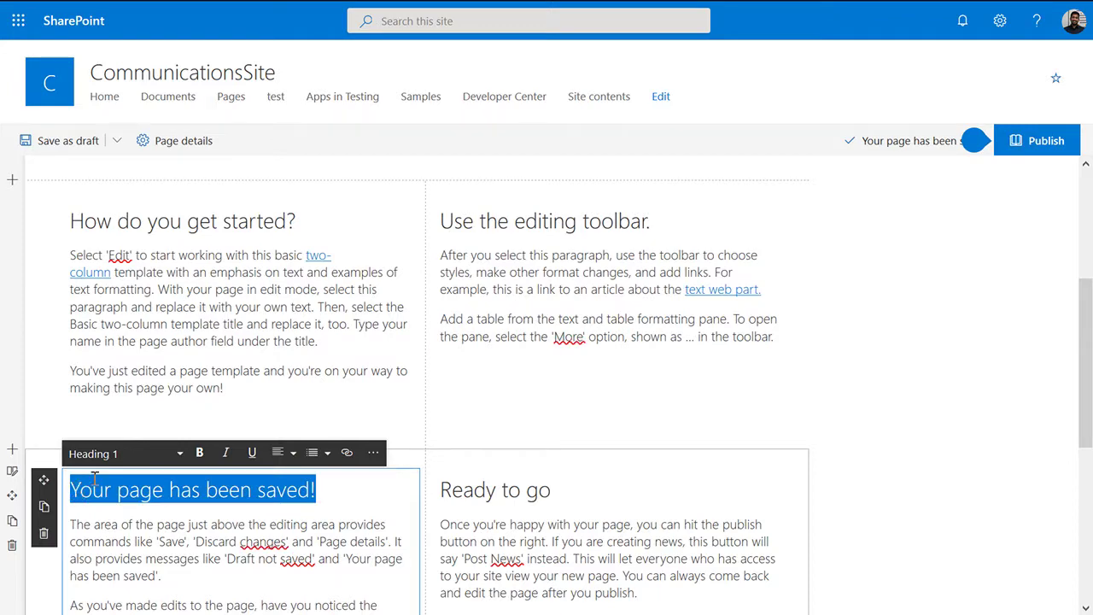
{"action": "scroll", "coordinate": [264, 351], "scroll_direction": "up", "scroll_amount": 3}
{"action": "left_click", "coordinate": [319, 390]}
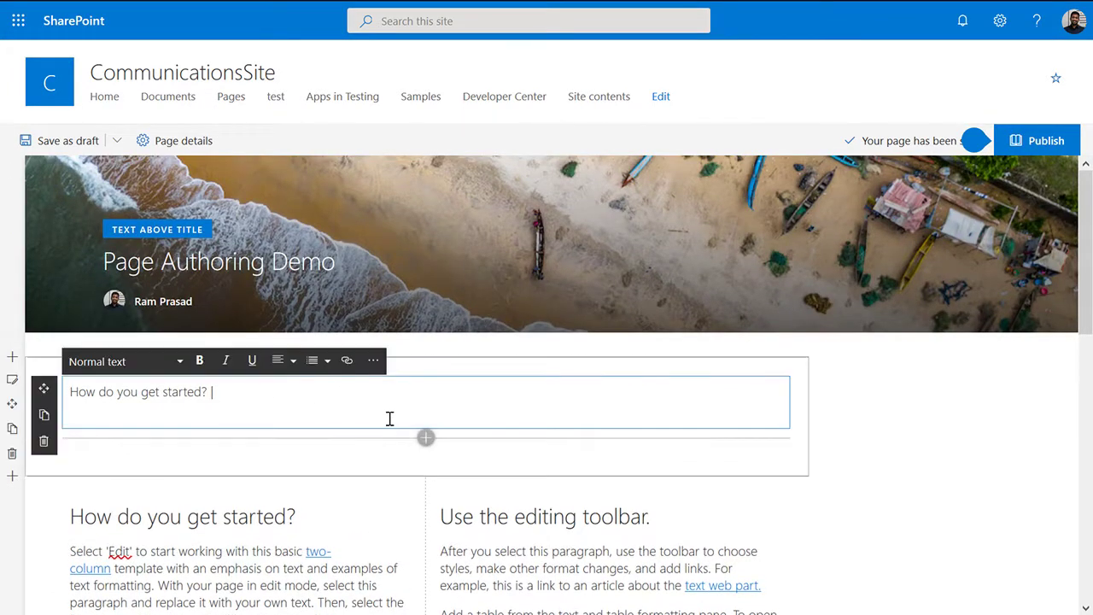
{"action": "key", "text": "ctrl+v"}
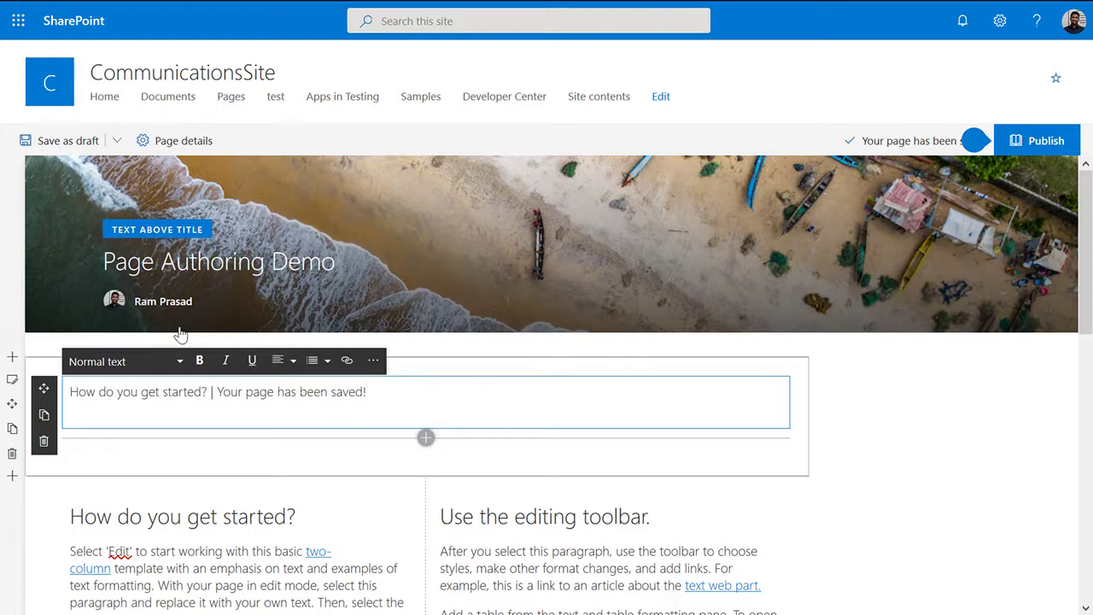
Save the page as a draft and copy the anchor link of the "How do you get started?" heading.
{"action": "left_click", "coordinate": [70, 142]}
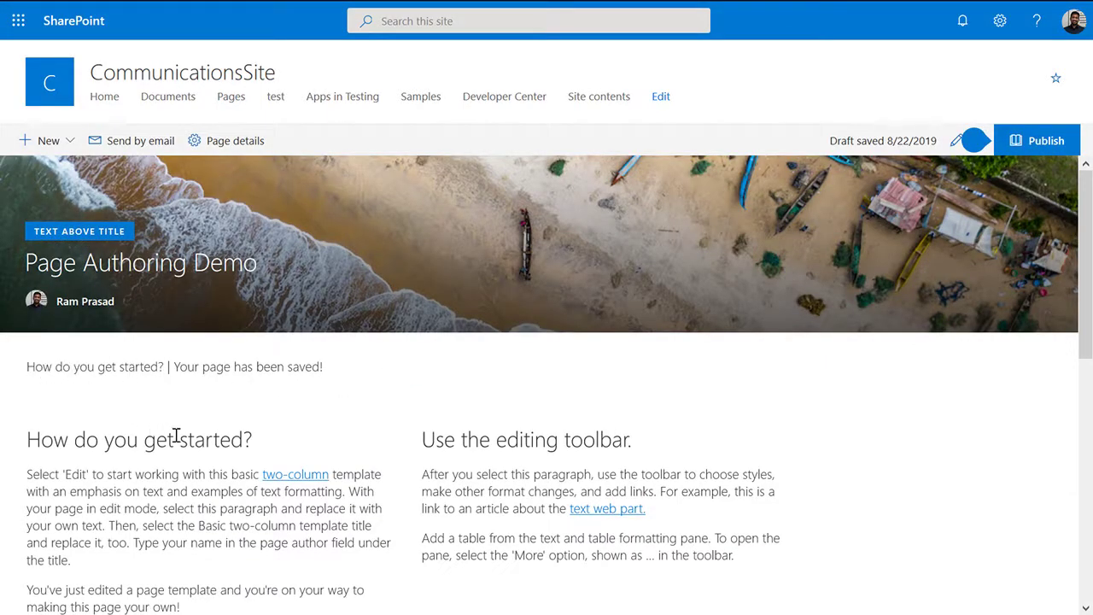
{"action": "scroll", "coordinate": [220, 471], "scroll_direction": "down", "scroll_amount": 1}
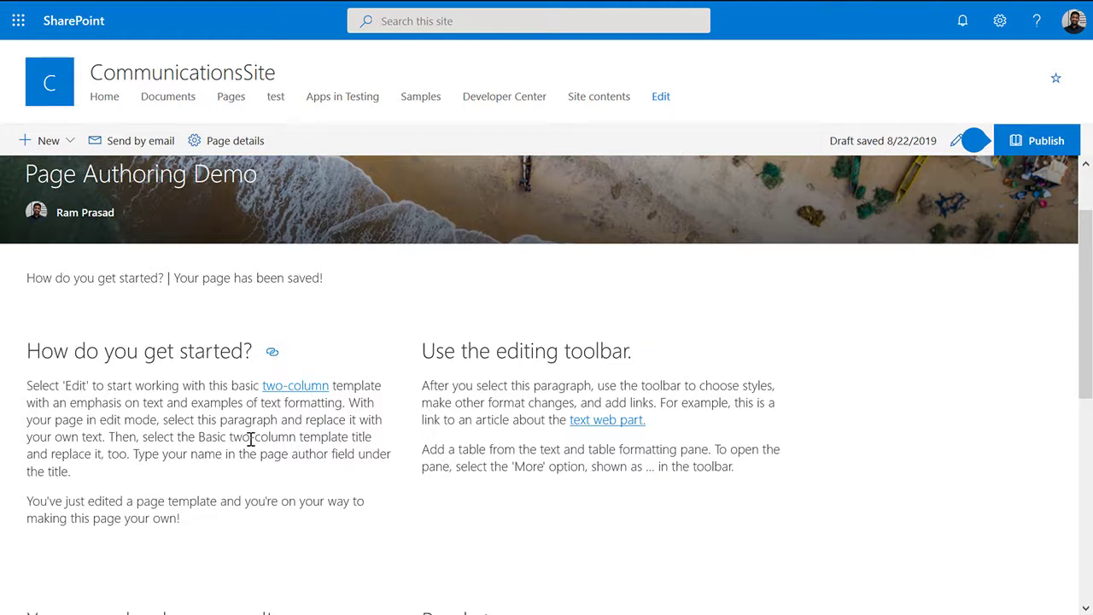
{"action": "mouse_move", "coordinate": [954, 150]}
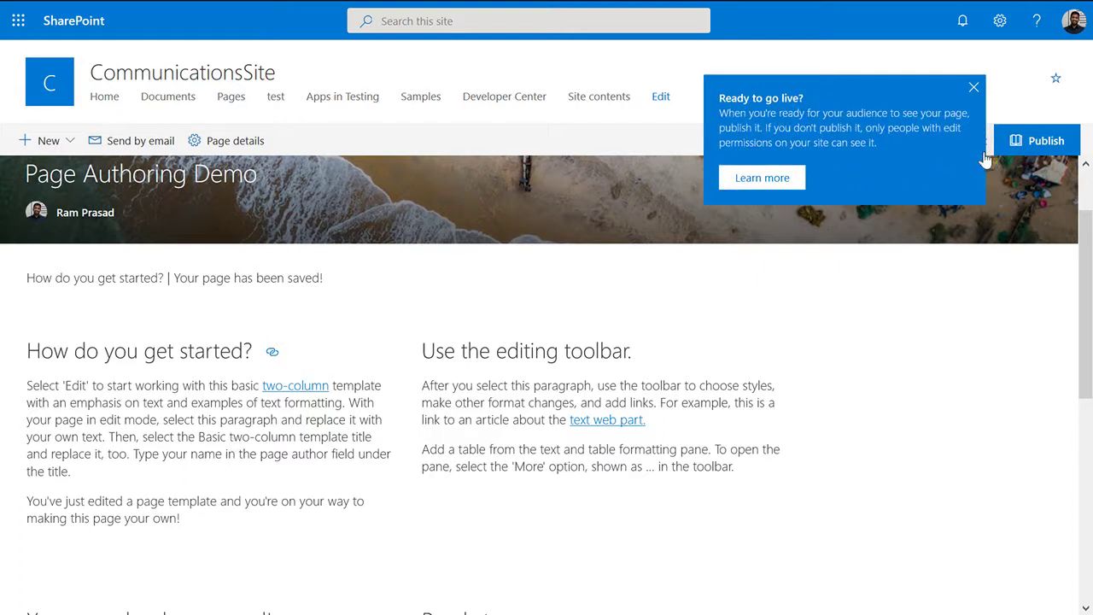
{"action": "left_click", "coordinate": [971, 87]}
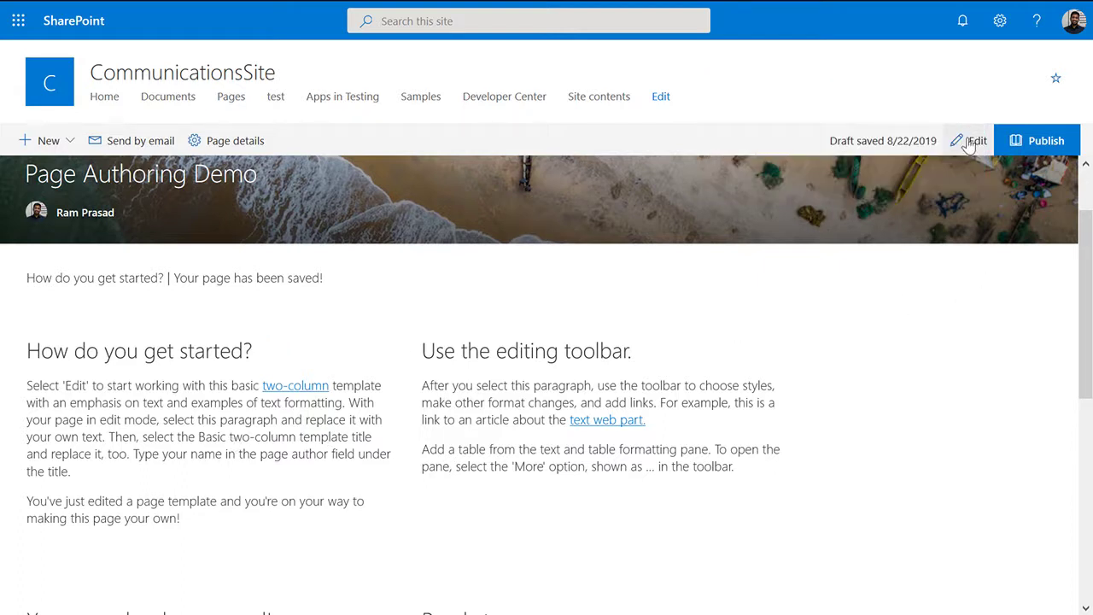
Reopen the page for editing and link "How do you get started?" in the text web part to the copied #how-do-you-get-started address.
{"action": "left_click", "coordinate": [975, 141]}
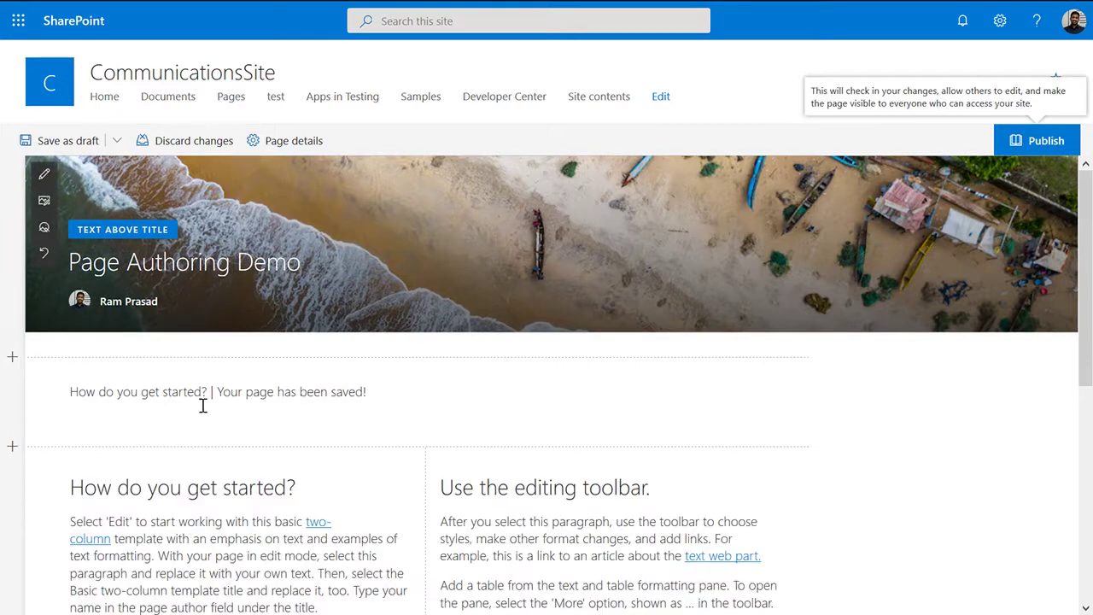
{"action": "left_click", "coordinate": [208, 393]}
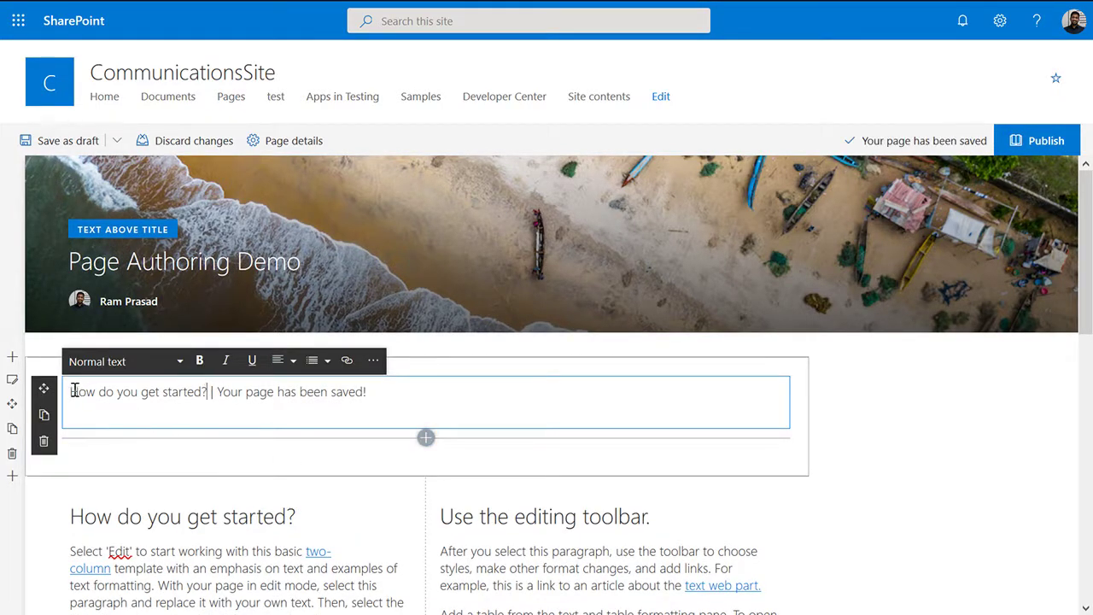
{"action": "left_click_drag", "start_coordinate": [70, 391], "coordinate": [207, 391]}
{"action": "left_click", "coordinate": [346, 360]}
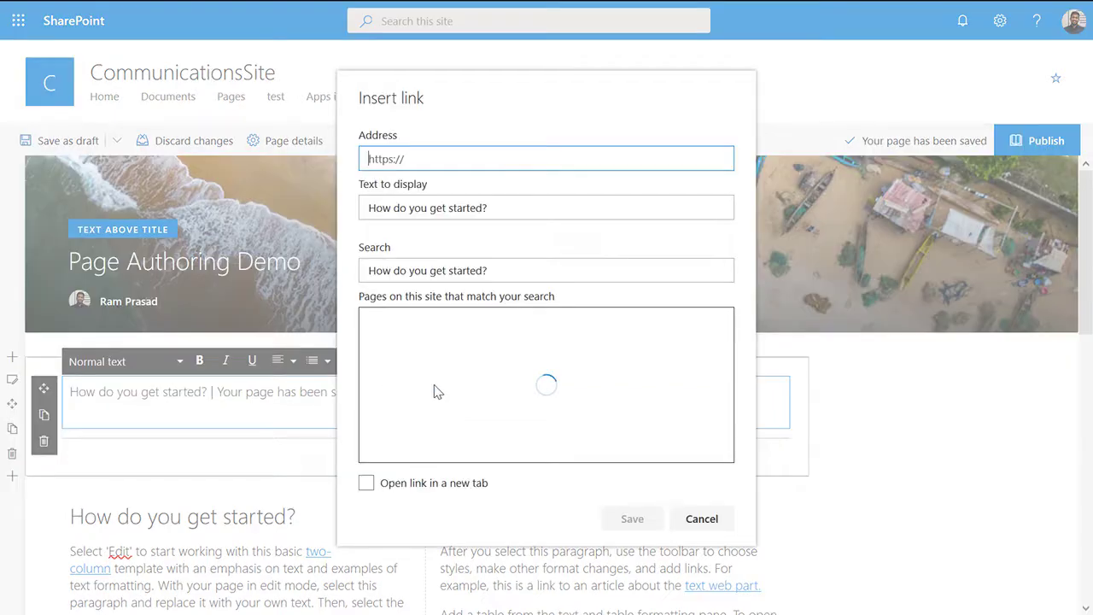
{"action": "left_click", "coordinate": [408, 161]}
{"action": "key", "text": "ctrl+v"}
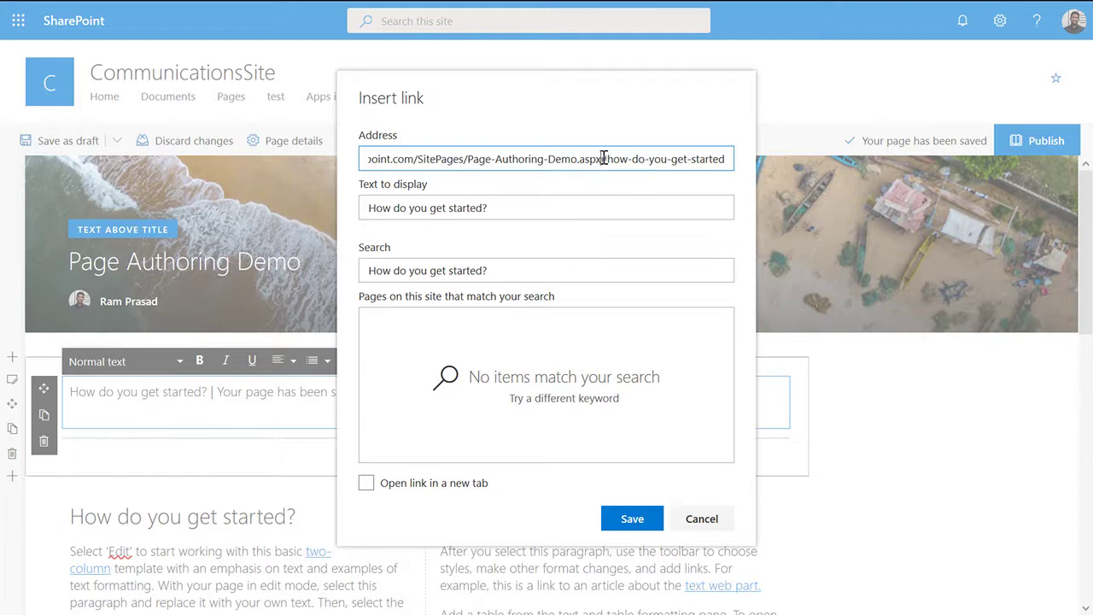
{"action": "left_click_drag", "start_coordinate": [601, 159], "coordinate": [724, 163]}
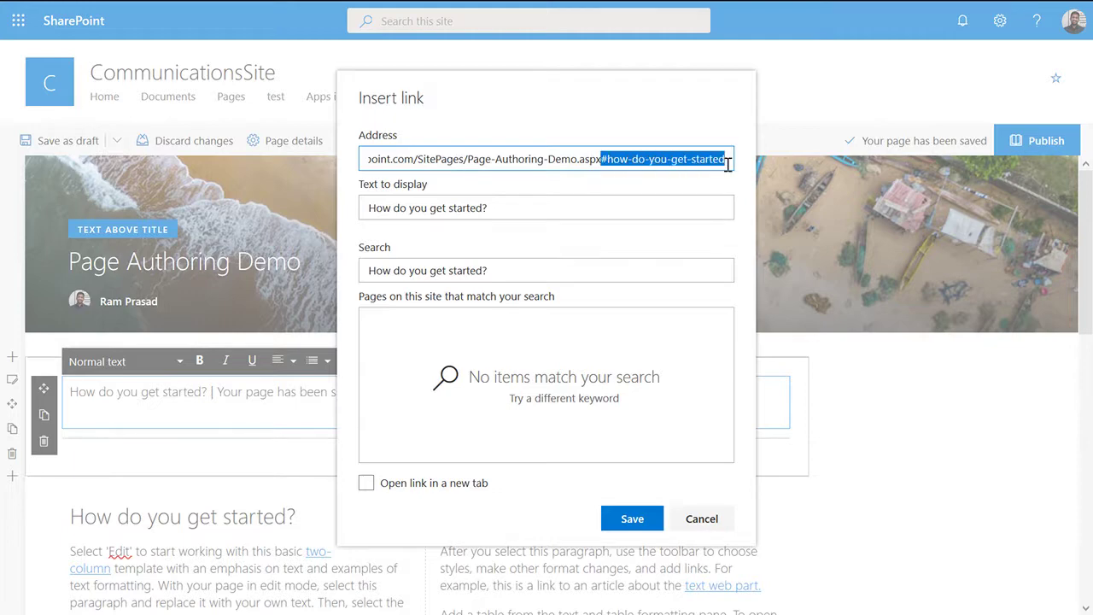
{"action": "left_click", "coordinate": [634, 520]}
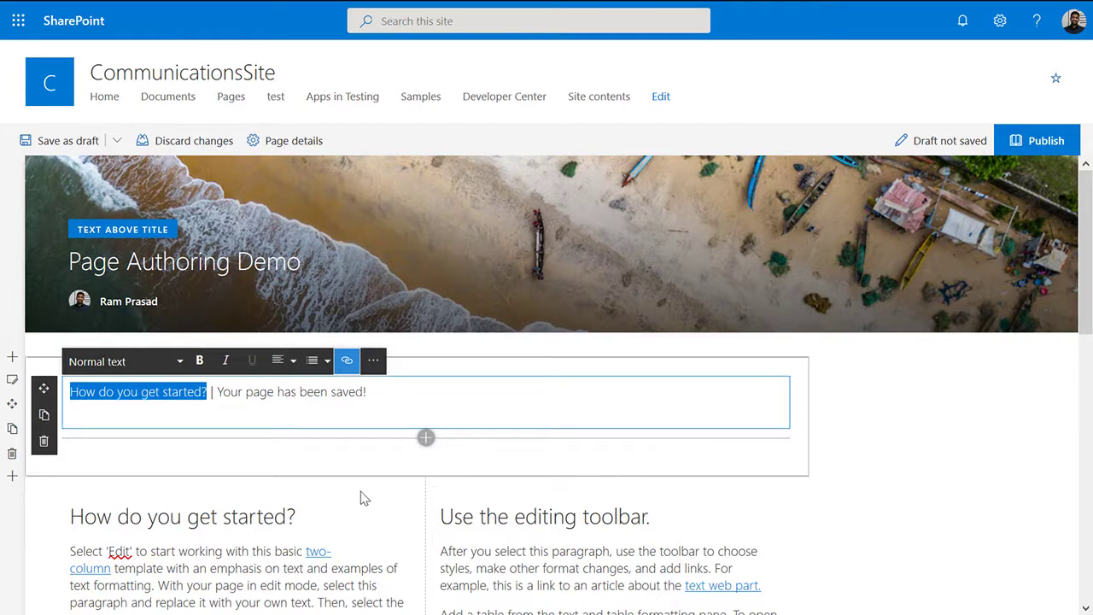
View the text style options of the "How do you get started?" heading in the two-column section.
{"action": "scroll", "coordinate": [223, 511], "scroll_direction": "down", "scroll_amount": 2}
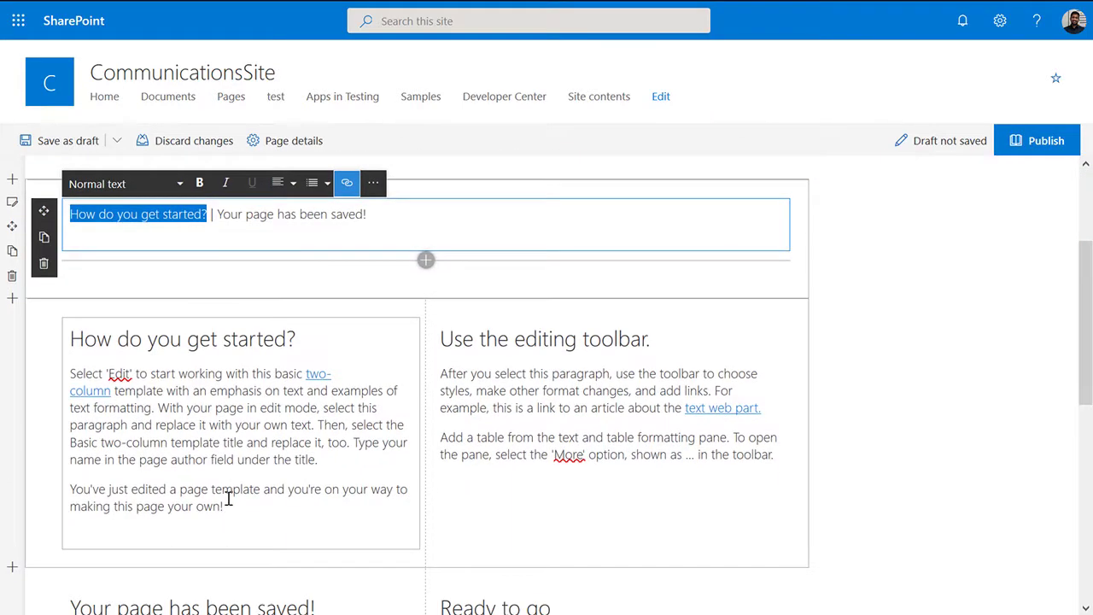
{"action": "left_click", "coordinate": [204, 360]}
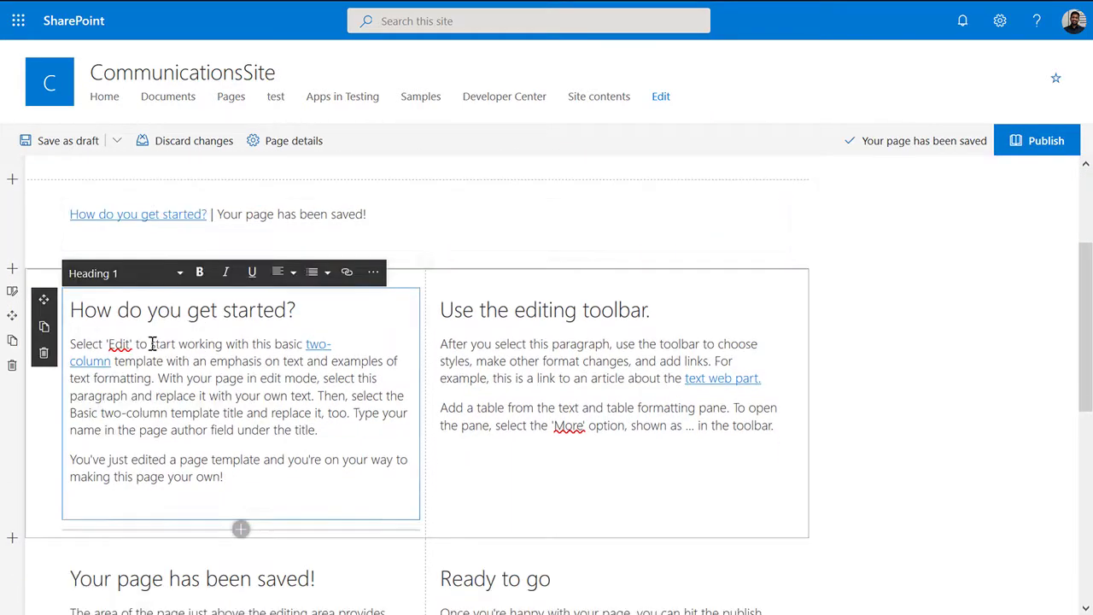
{"action": "left_click", "coordinate": [150, 280]}
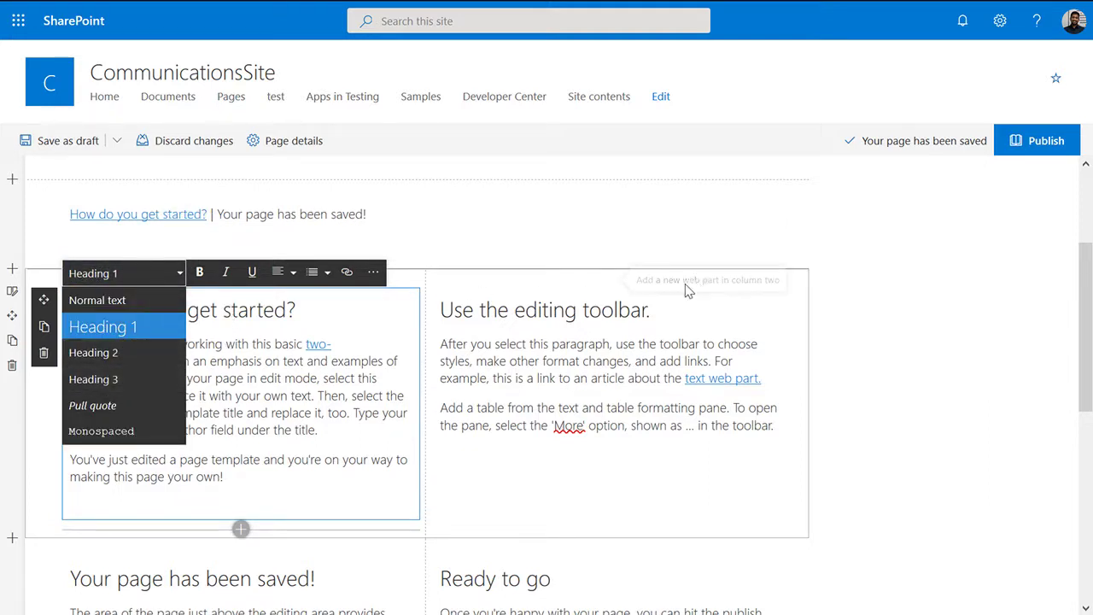
Save the page as a draft and copy the anchor link of the "Your page has been saved!" heading.
{"action": "left_click", "coordinate": [80, 139]}
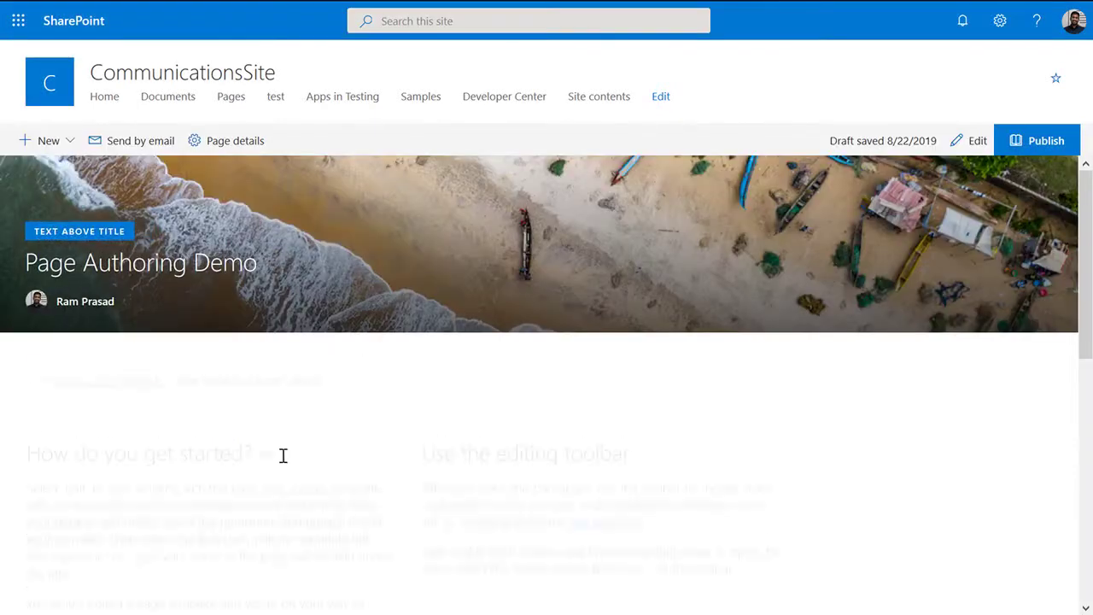
{"action": "scroll", "coordinate": [256, 488], "scroll_direction": "down", "scroll_amount": 3}
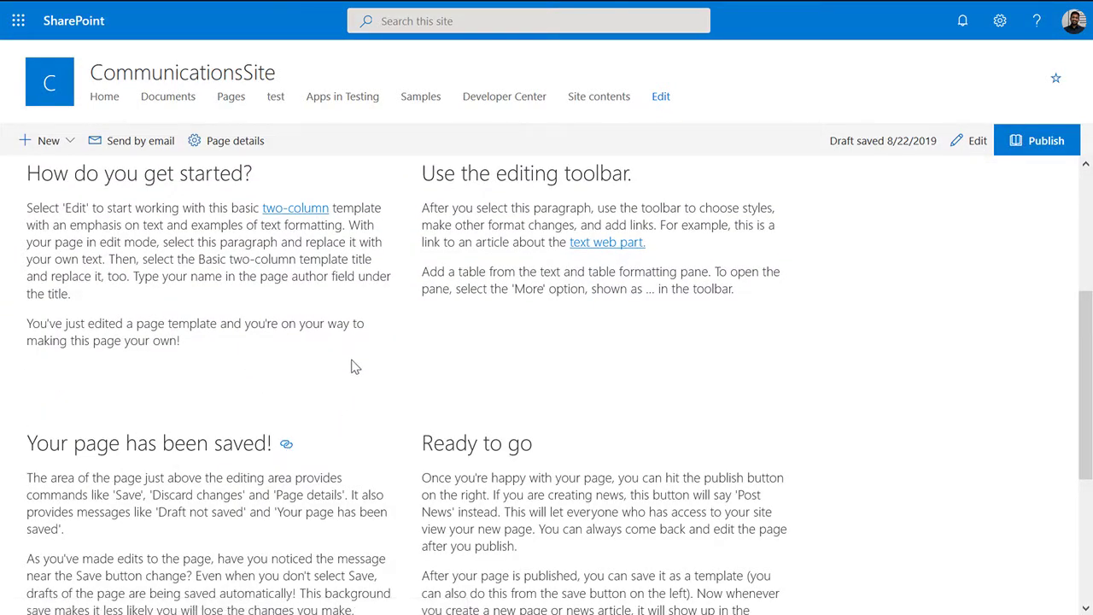
{"action": "scroll", "coordinate": [351, 356], "scroll_direction": "up", "scroll_amount": 3}
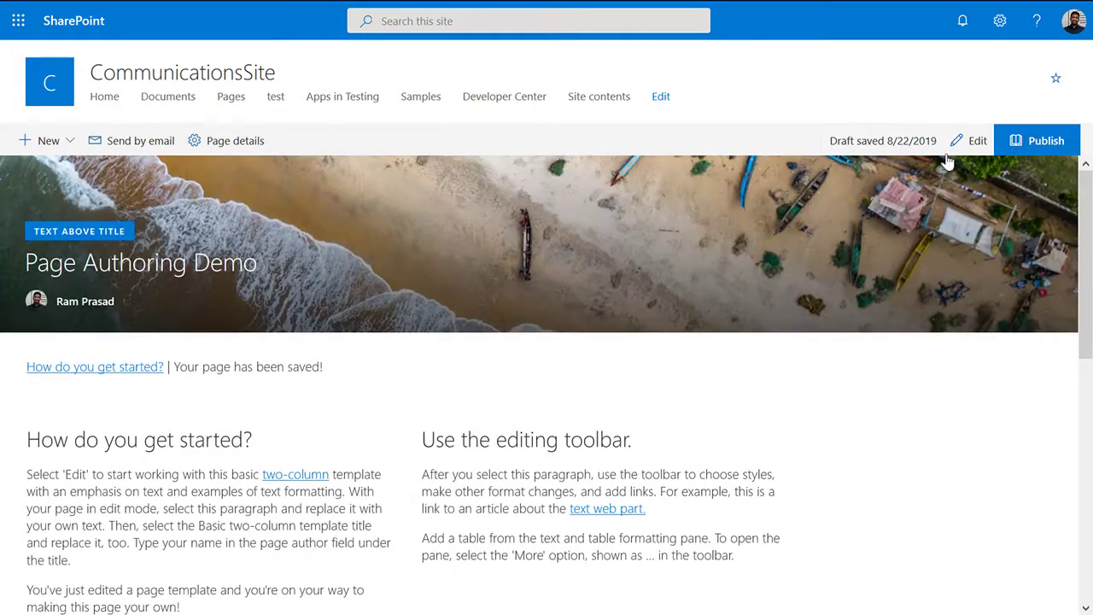
Reopen the page for editing and link "our page has been saved!" in the text web part to the copied heading address.
{"action": "left_click", "coordinate": [972, 142]}
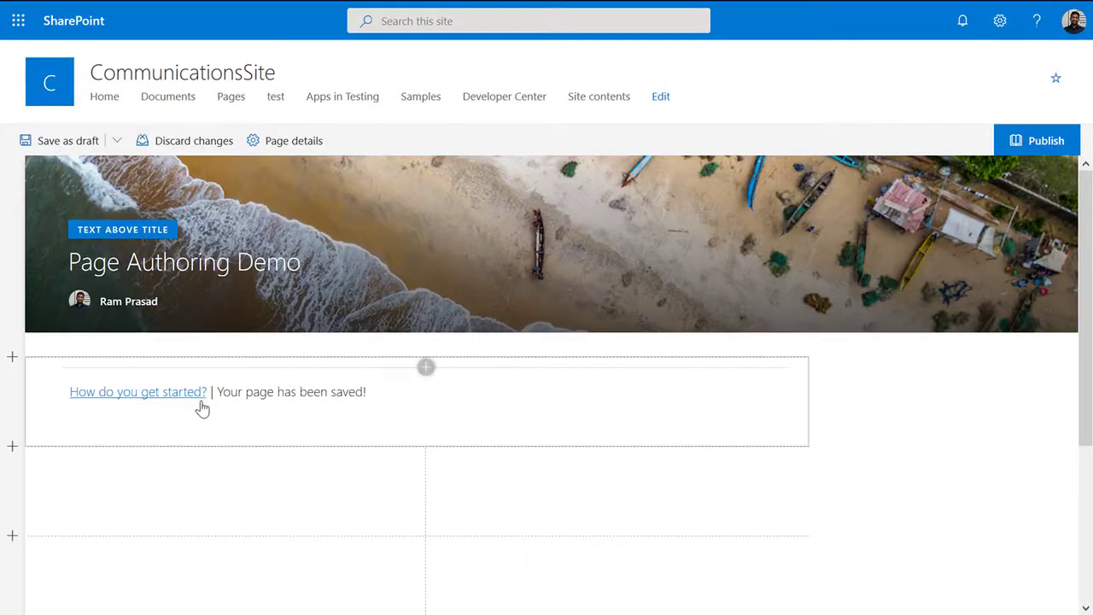
{"action": "left_click_drag", "start_coordinate": [377, 396], "coordinate": [220, 391]}
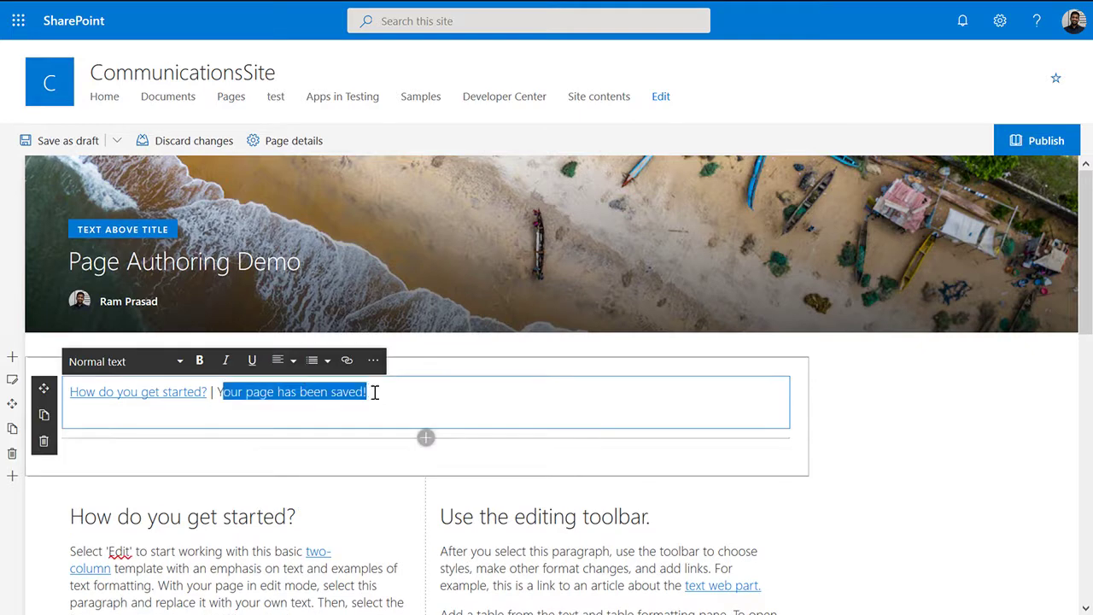
{"action": "key", "text": "ctrl+k"}
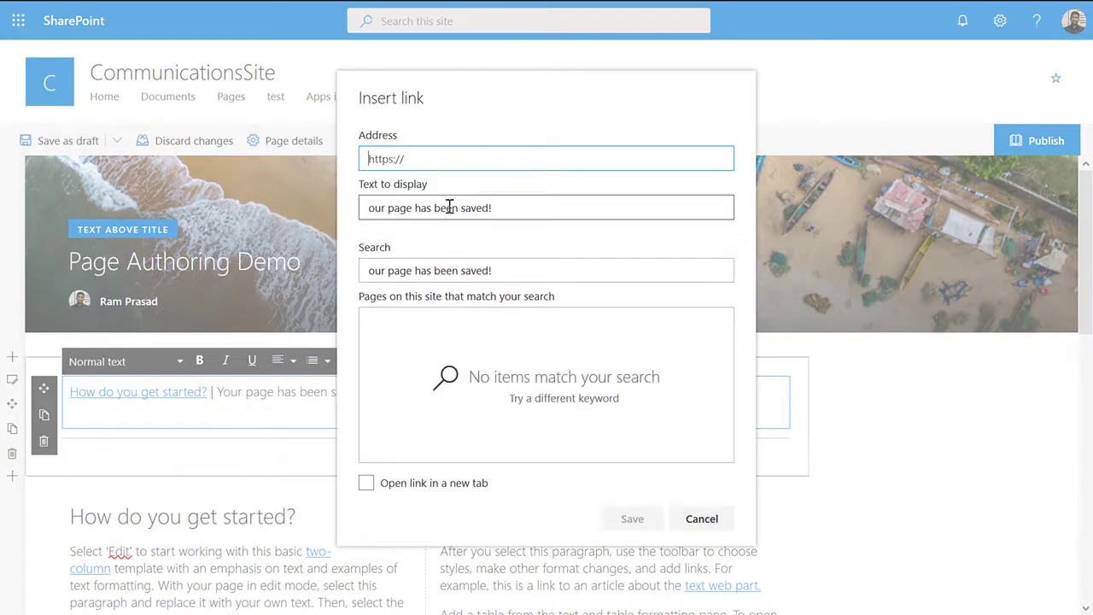
{"action": "left_click", "coordinate": [428, 159]}
{"action": "key", "text": "ctrl+v"}
{"action": "left_click", "coordinate": [630, 518]}
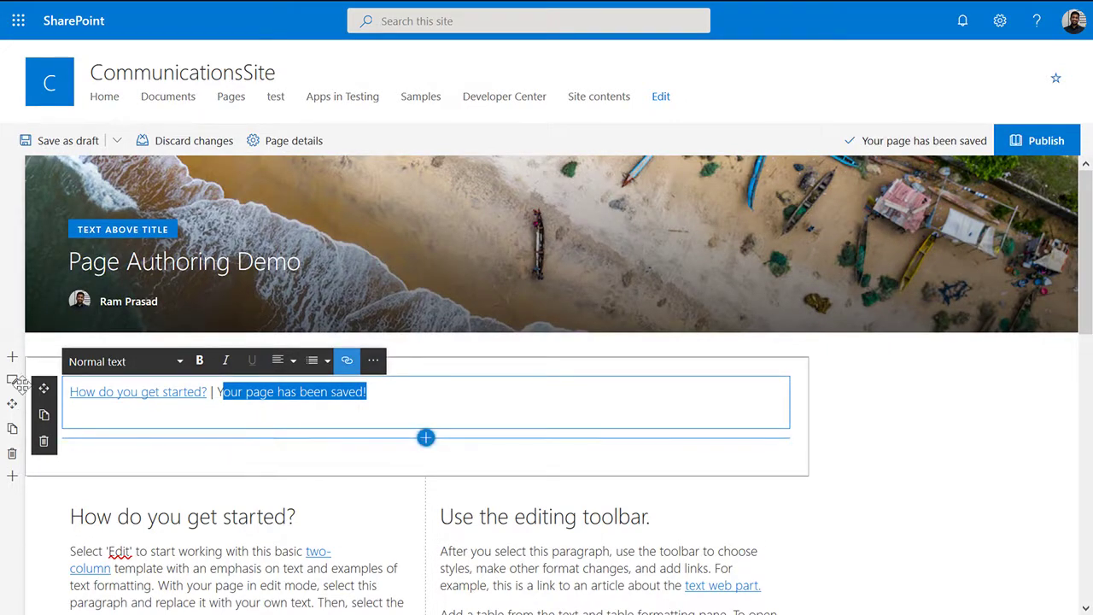
Save the page as a draft and test both heading links below the title area.
{"action": "left_click", "coordinate": [67, 141]}
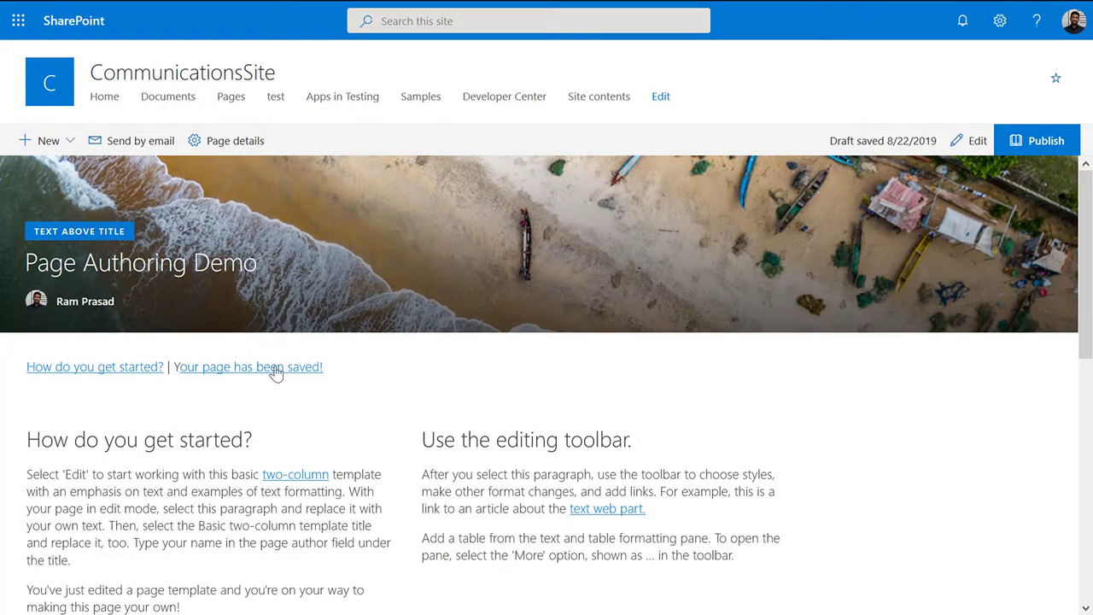
{"action": "left_click", "coordinate": [95, 369]}
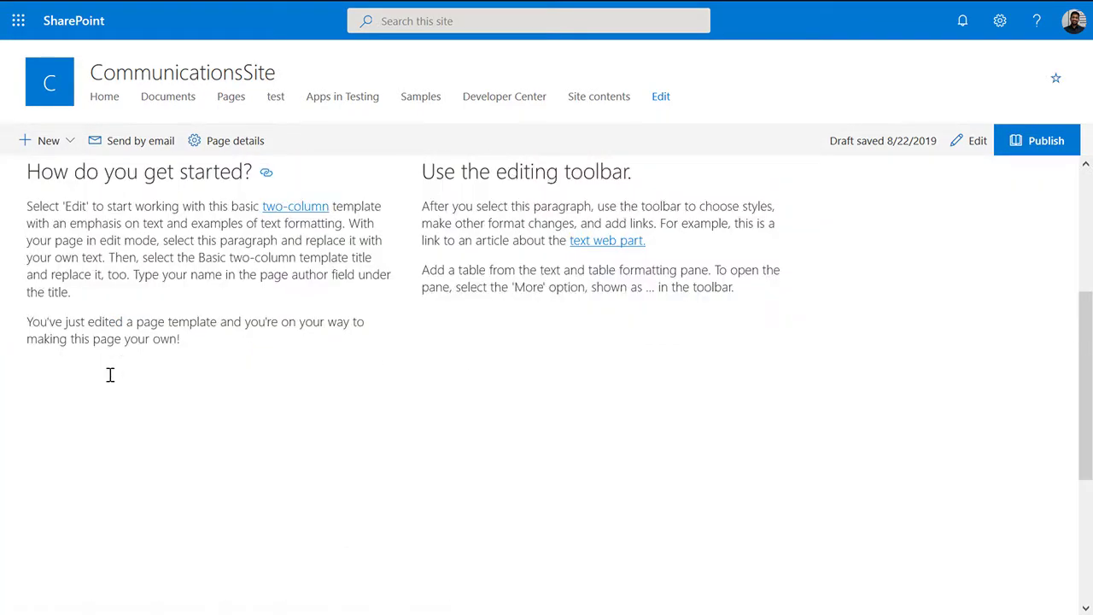
{"action": "scroll", "coordinate": [164, 300], "scroll_direction": "up", "scroll_amount": 3}
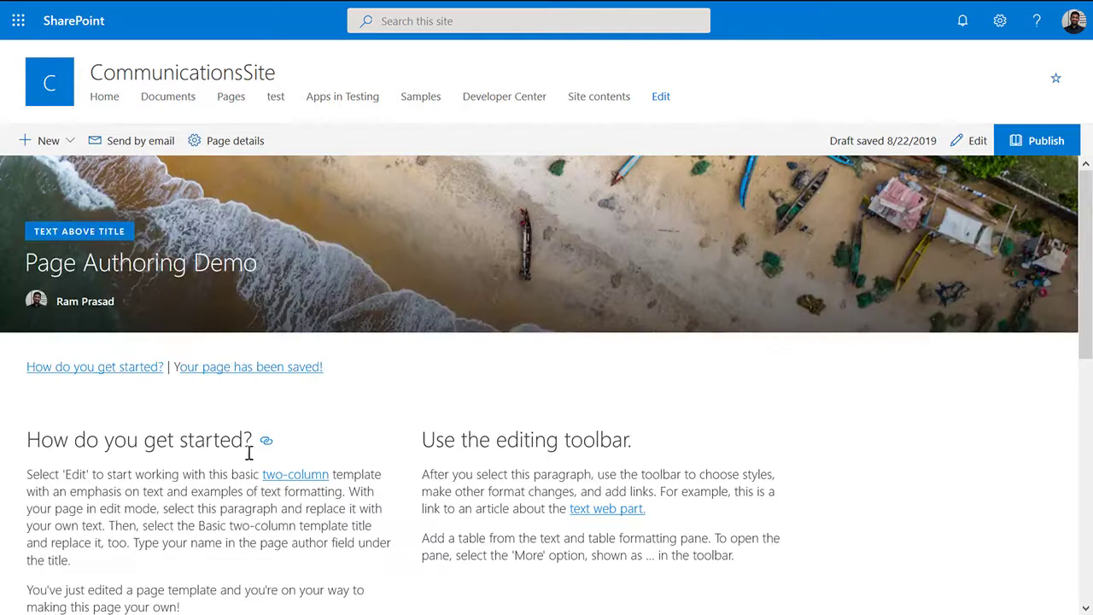
{"action": "left_click", "coordinate": [217, 369]}
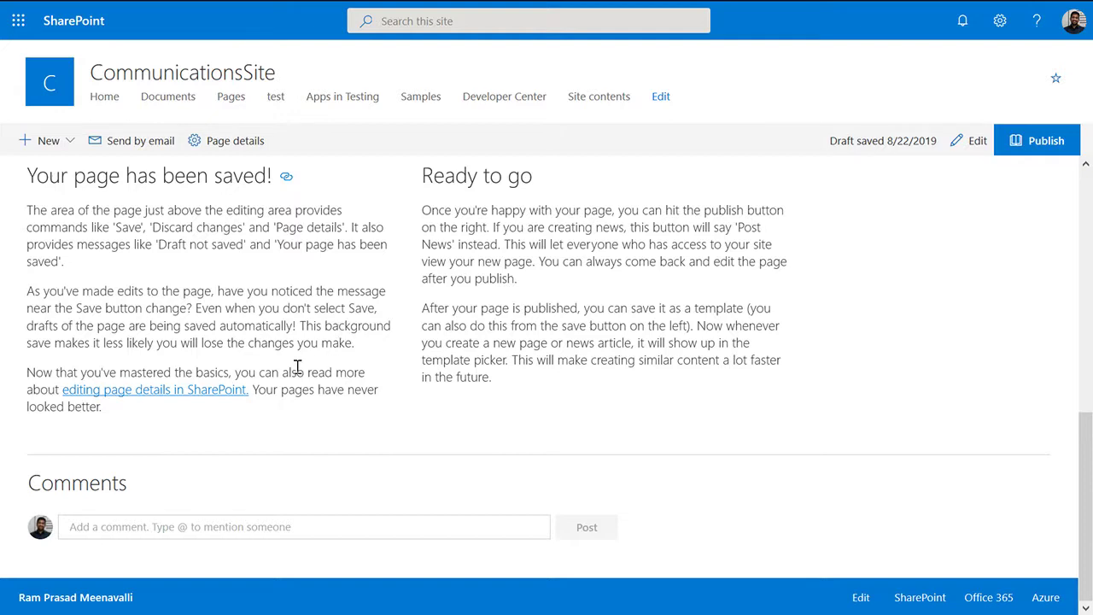
{"action": "scroll", "coordinate": [332, 423], "scroll_direction": "up", "scroll_amount": 1}
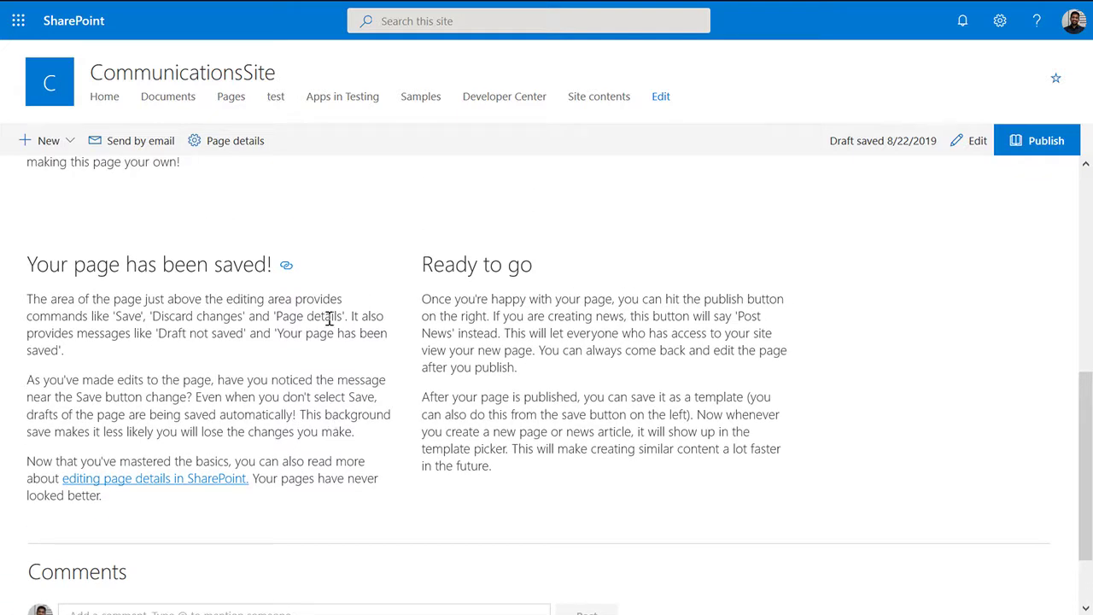
{"action": "scroll", "coordinate": [302, 384], "scroll_direction": "up", "scroll_amount": 4}
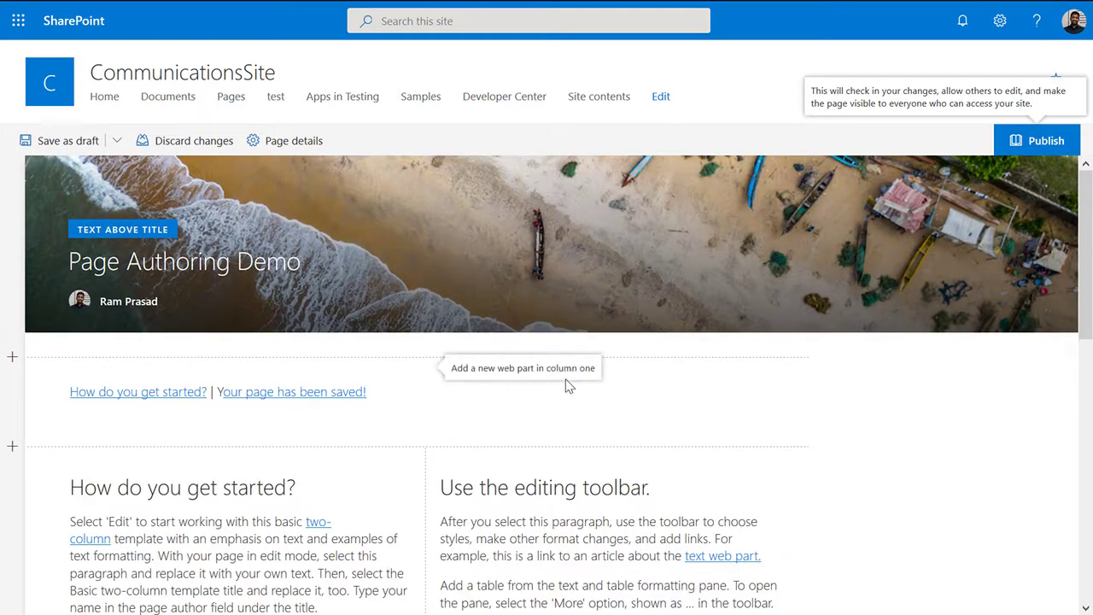
{"action": "mouse_move", "coordinate": [504, 296]}
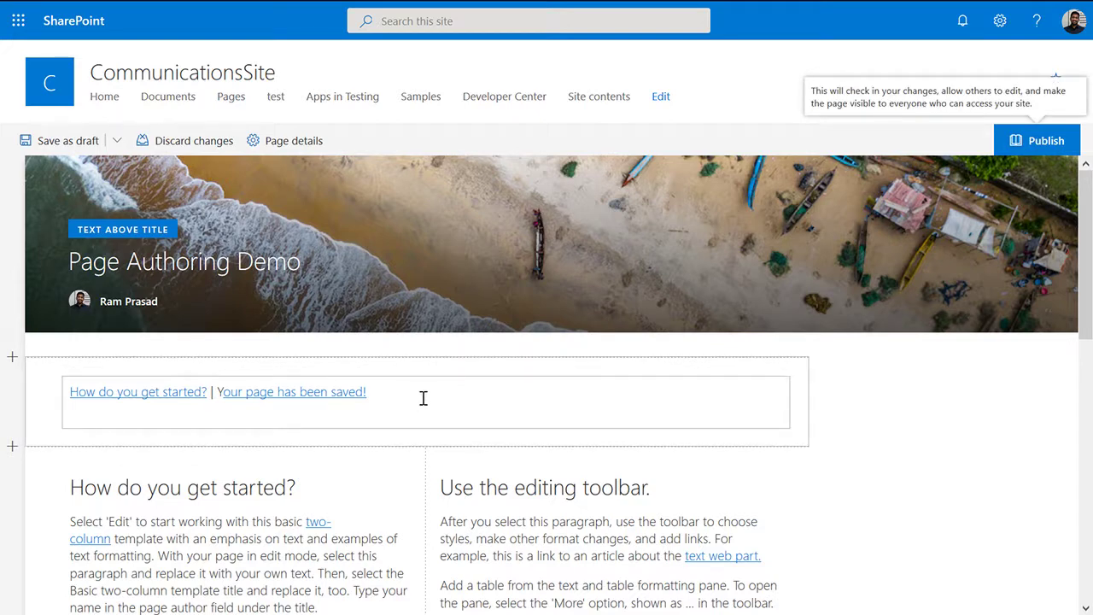
{"action": "left_click", "coordinate": [561, 414]}
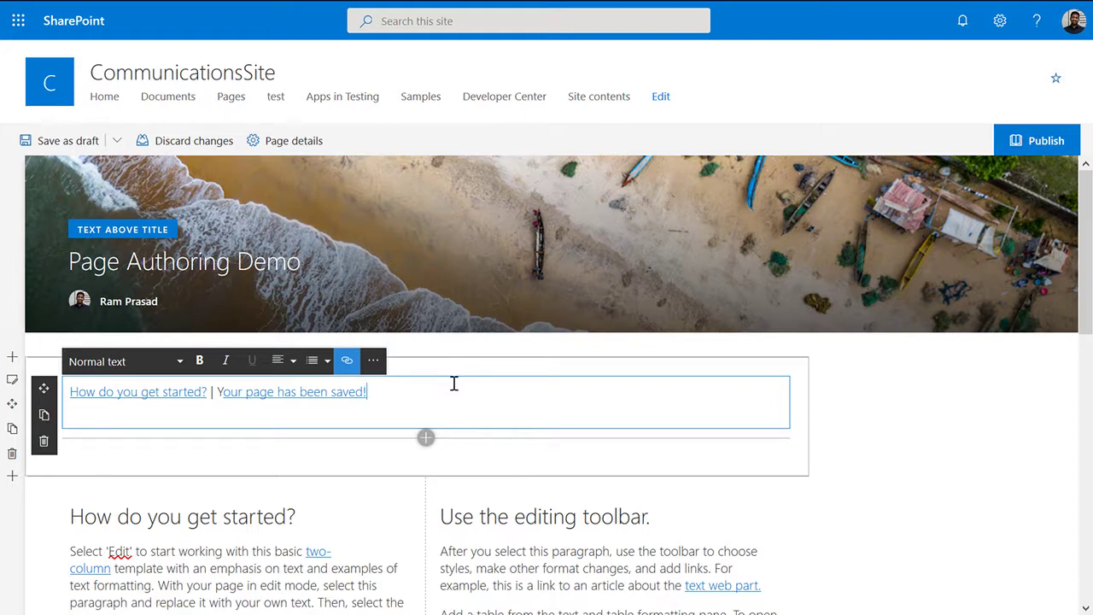
{"action": "key", "text": "Return"}
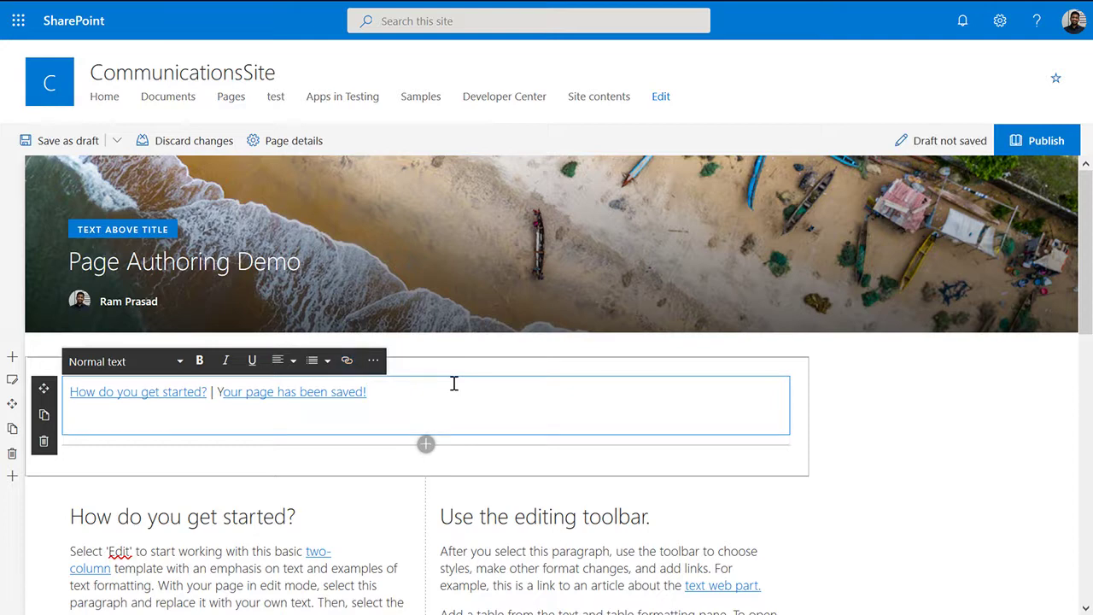
{"action": "type", "text": "https://www.microsoft.com/en-in/"}
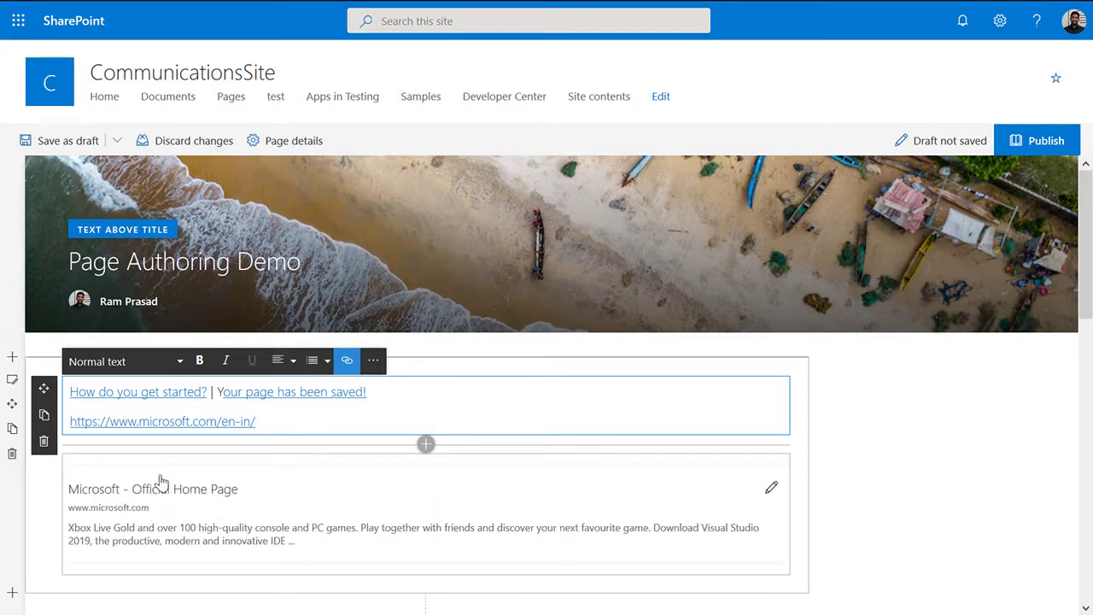
Look over the Microsoft link preview below the text web part and publish the page.
{"action": "left_click", "coordinate": [107, 537]}
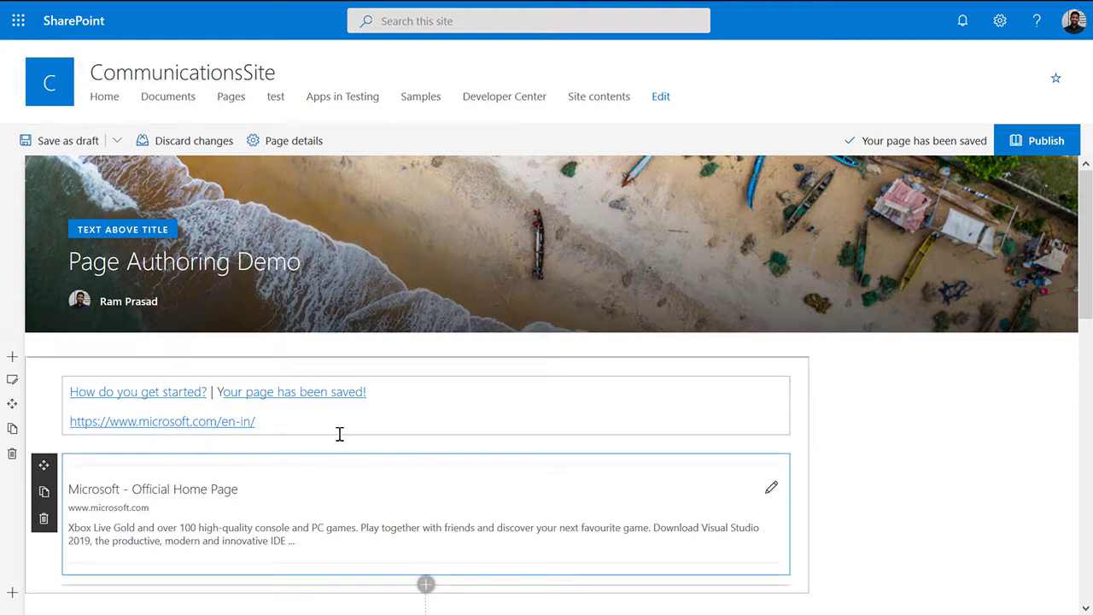
{"action": "left_click", "coordinate": [266, 422]}
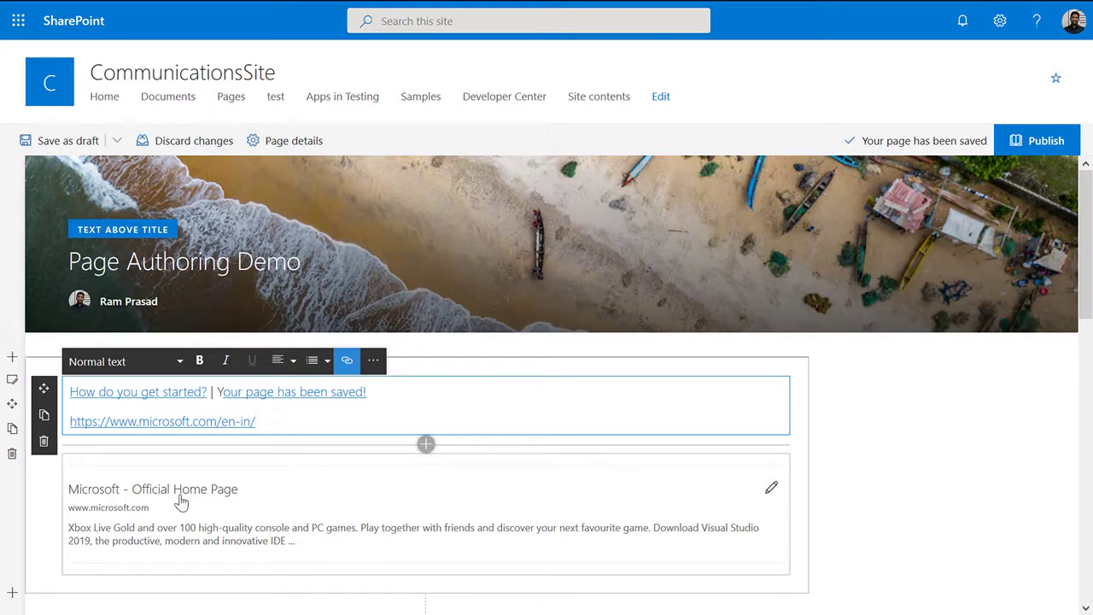
{"action": "mouse_move", "coordinate": [287, 181]}
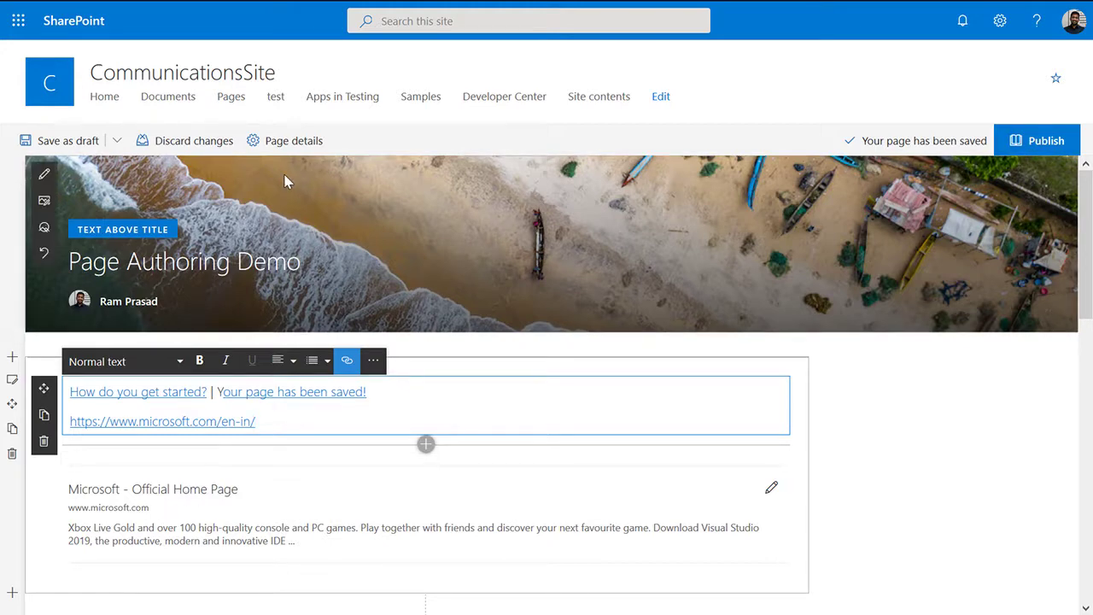
{"action": "left_click", "coordinate": [1016, 140]}
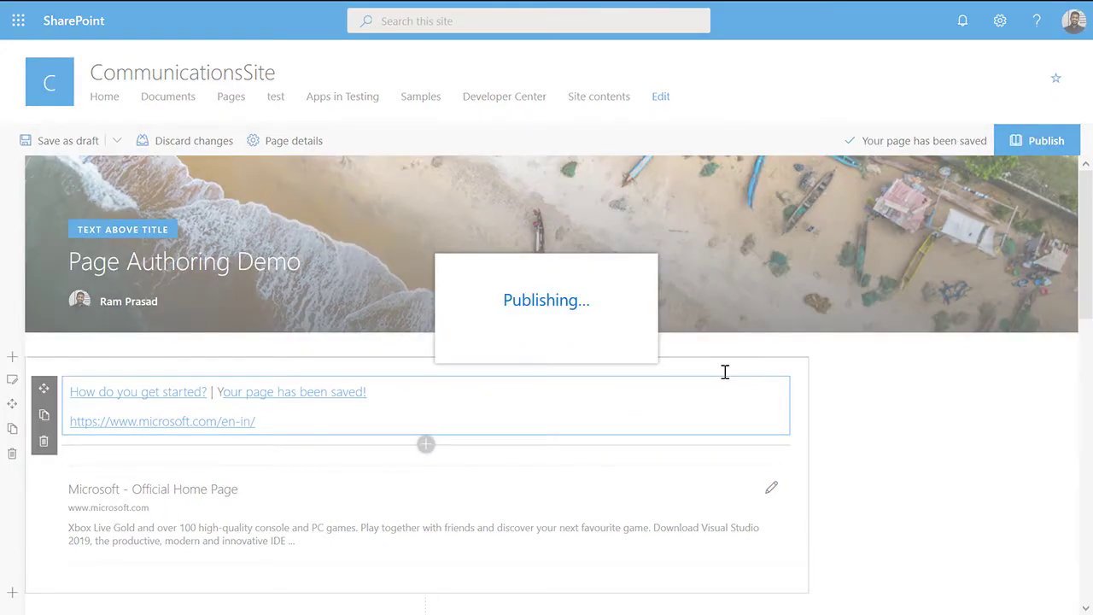